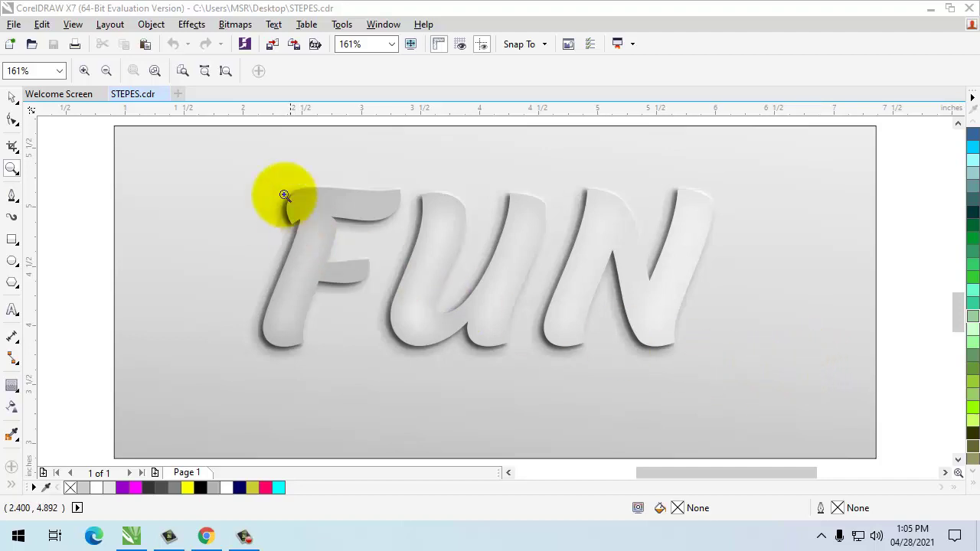
Step: Inspect the FUN reference image, then move it left off the page, leaving the page empty
mouse_move(208, 157)
left_mouse_down()
mouse_move(456, 315)
mouse_move(745, 408)
left_mouse_up()
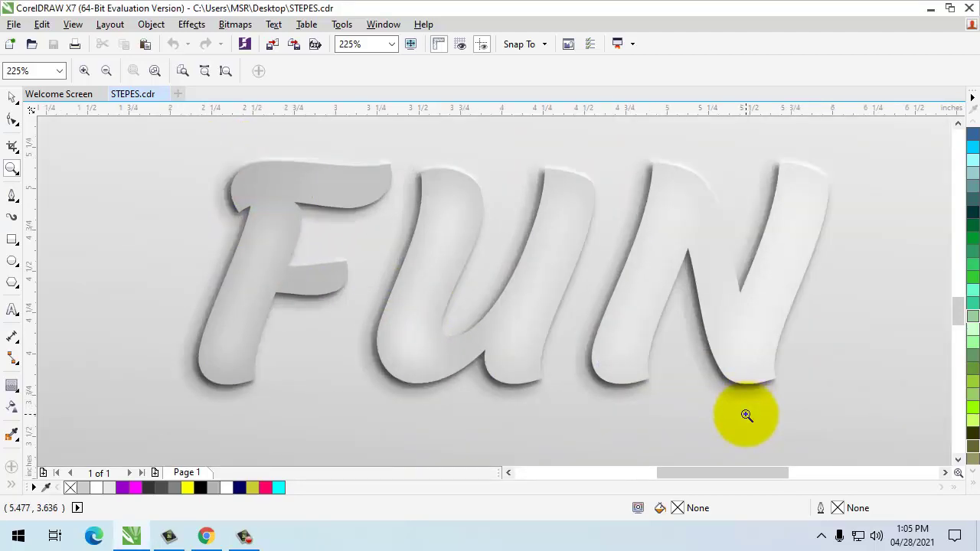
scroll(739, 414, "down", 5)
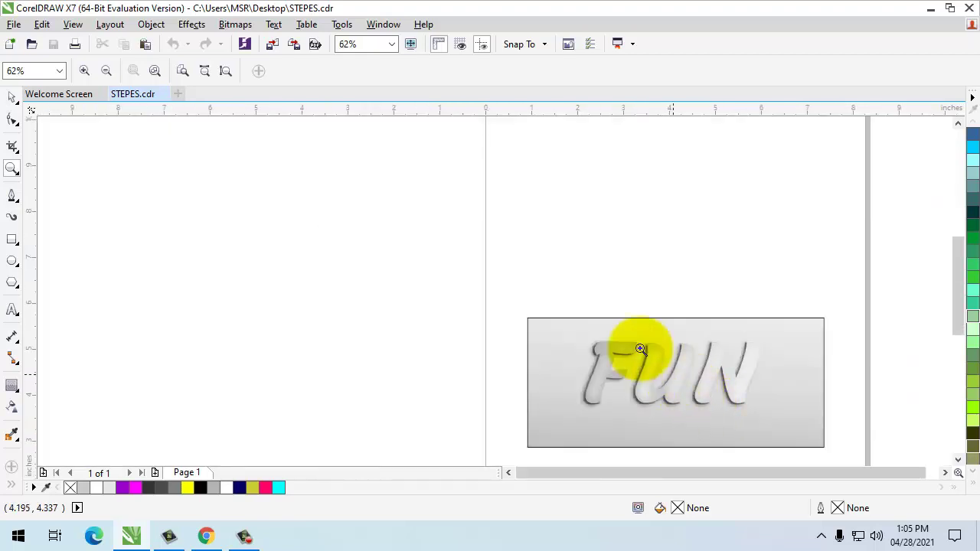
left_click(12, 96)
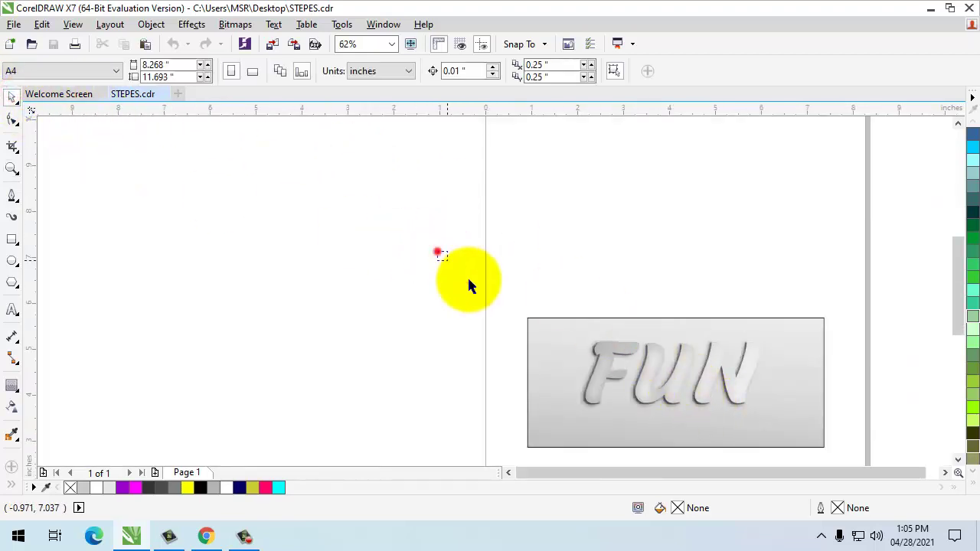
left_click(805, 389)
left_click_drag(743, 350, 324, 338)
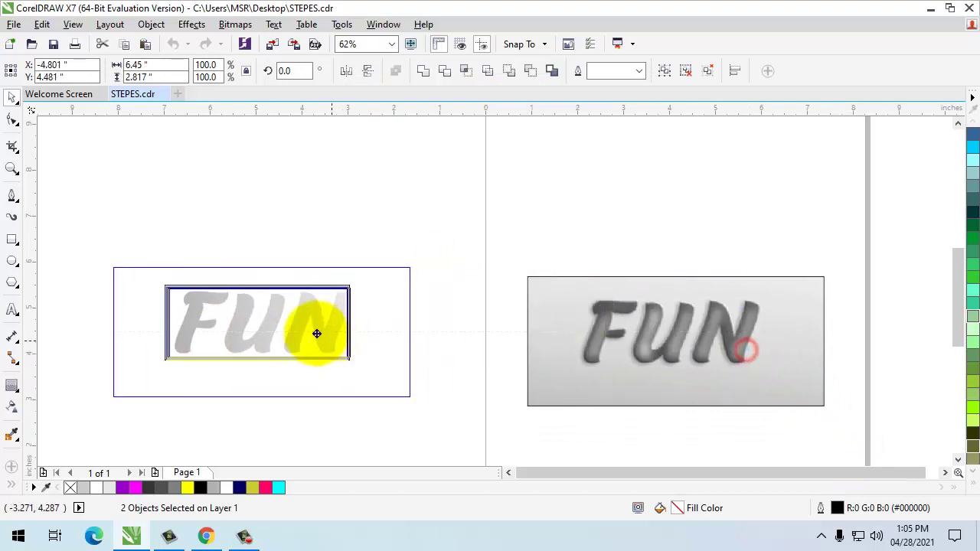
left_click(437, 329)
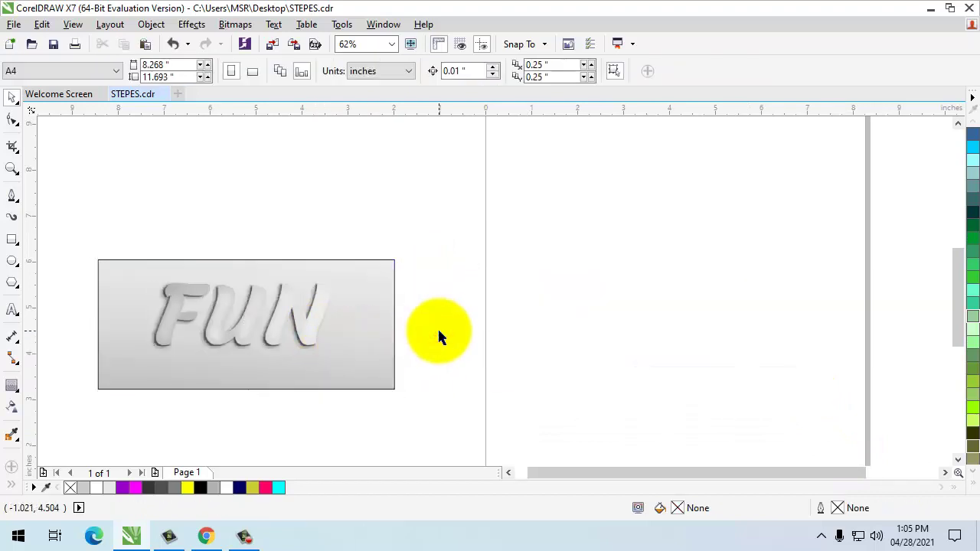
scroll(757, 339, "up", 2)
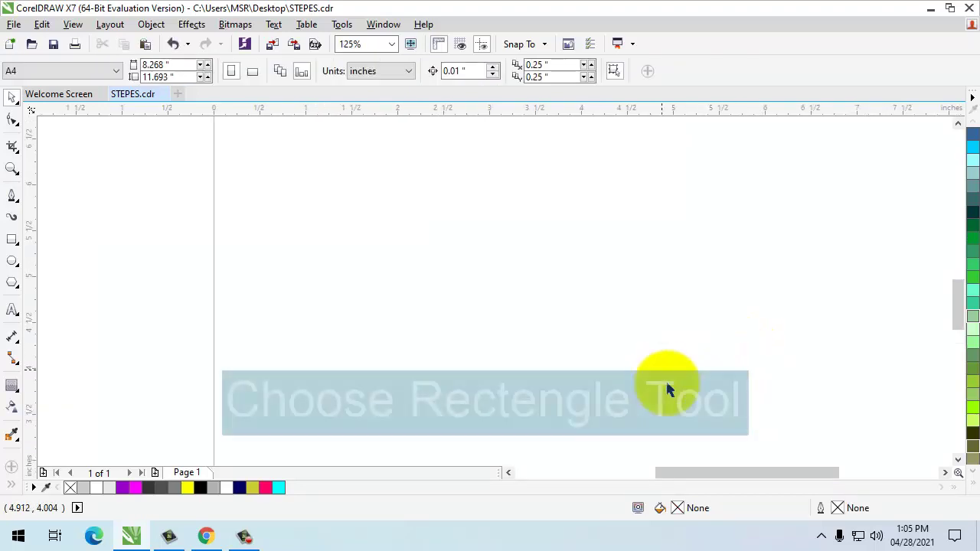
Step: Draw a 7.5 × 4.133 in rectangle across the page with a black hairline outline
left_click_drag(711, 473, 718, 472)
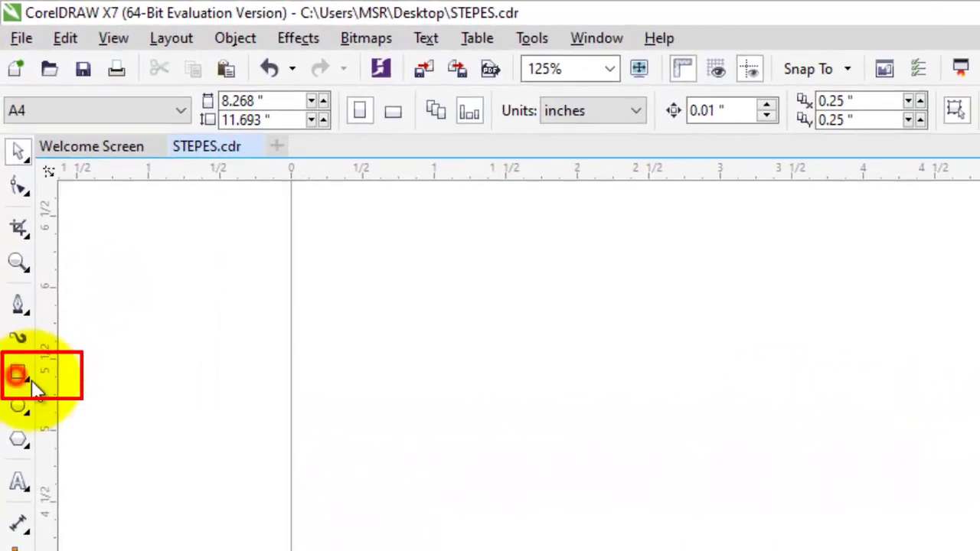
left_click(13, 239)
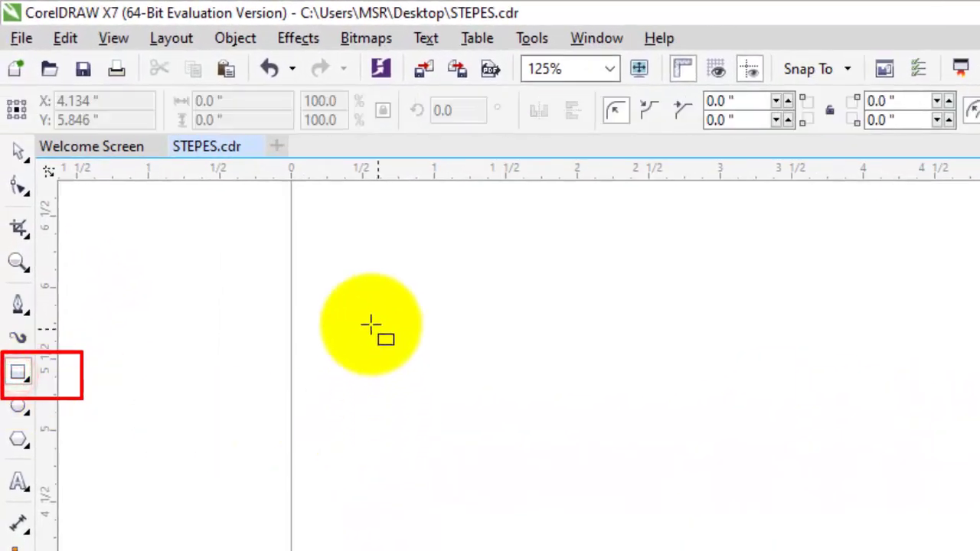
left_click_drag(200, 132, 893, 458)
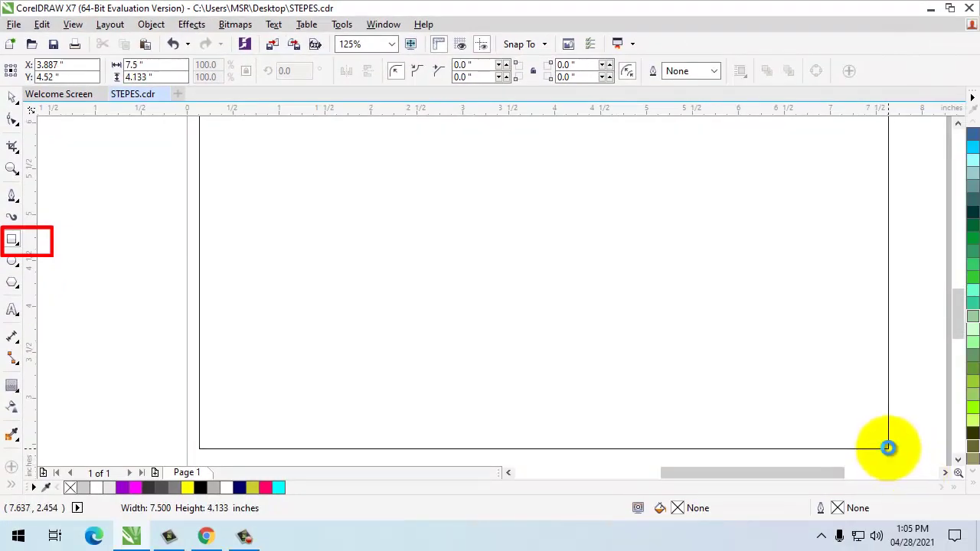
left_click_drag(893, 458, 891, 453)
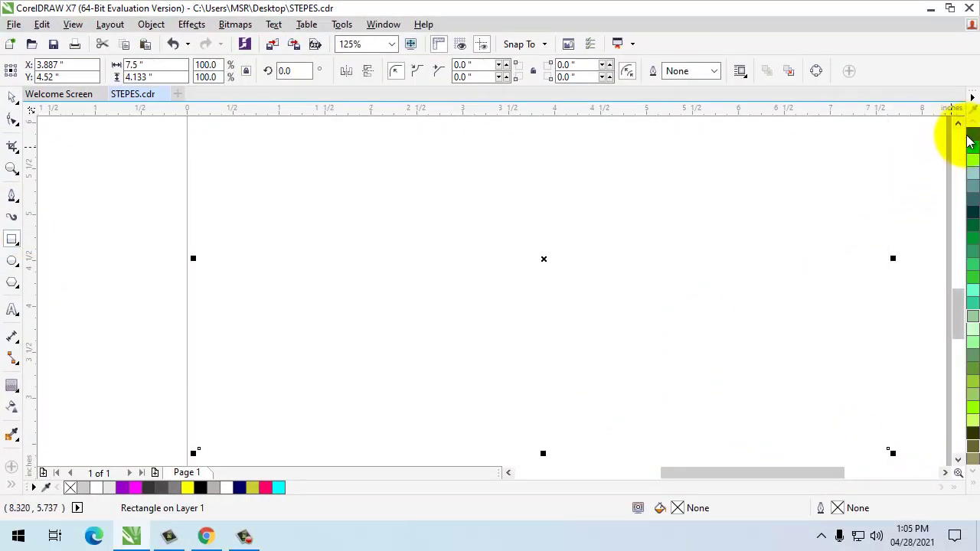
scroll(974, 151, "up", 3)
scroll(974, 151, "up", 3)
scroll(973, 134, "up", 2)
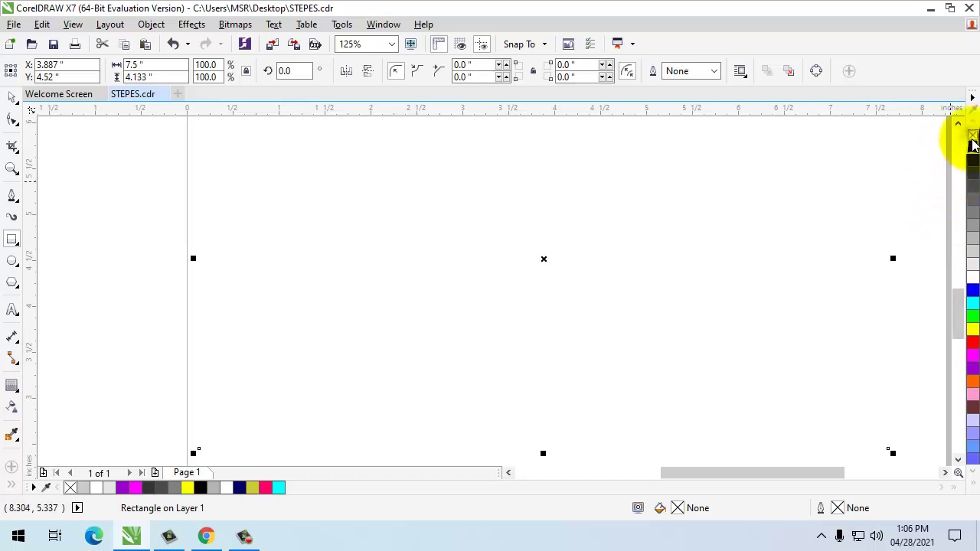
right_click(972, 148)
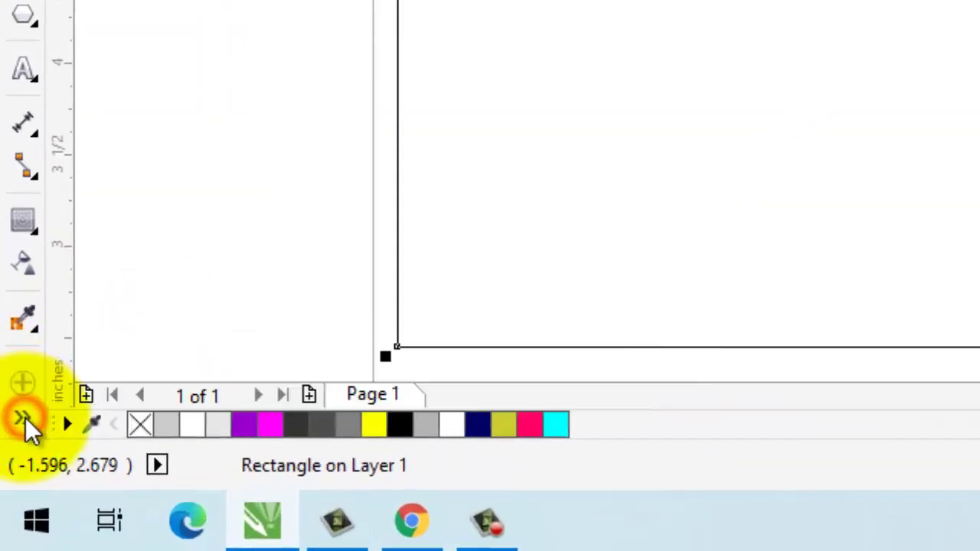
Step: Apply a linear fountain fill diagonally across the rectangle with the Interactive Fill tool
left_click(25, 417)
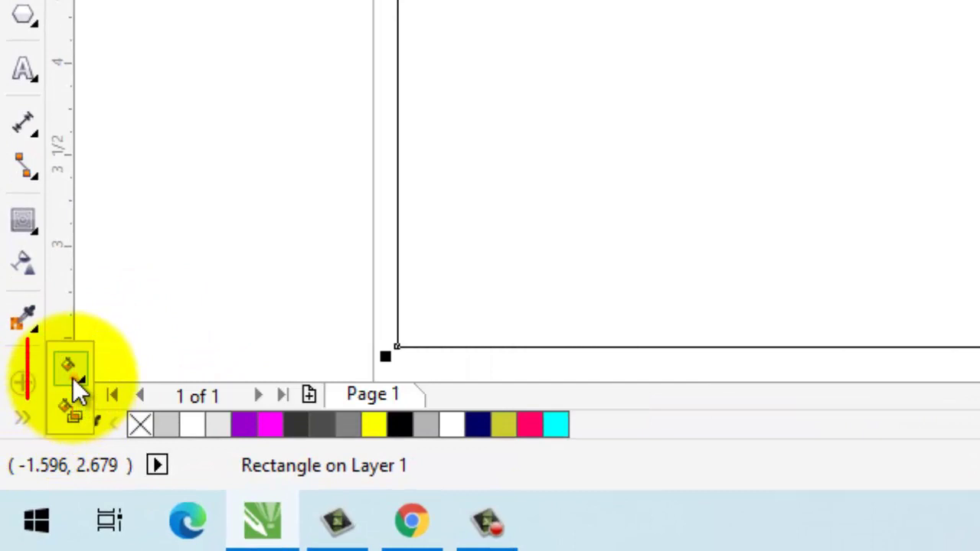
left_click(73, 378)
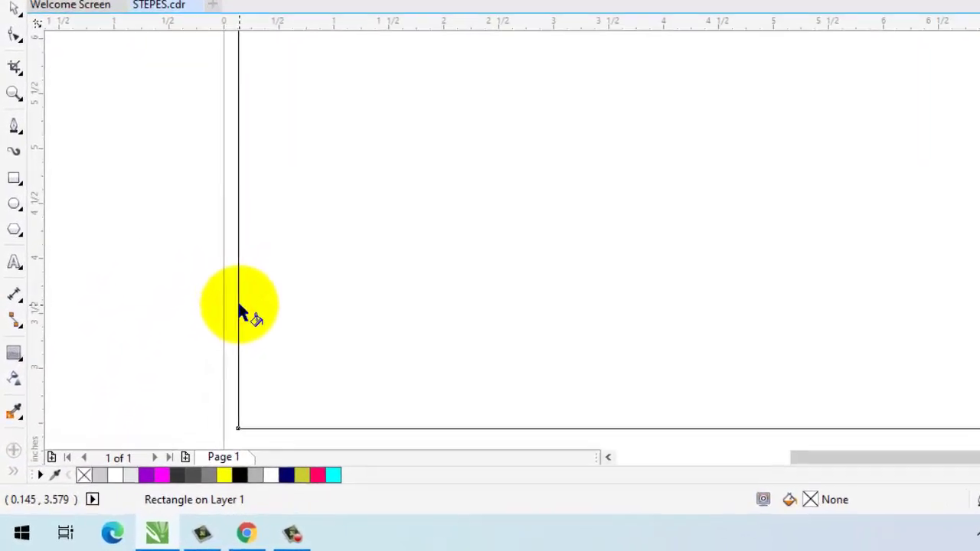
mouse_move(199, 348)
left_mouse_down()
mouse_move(743, 278)
mouse_move(923, 126)
left_mouse_up()
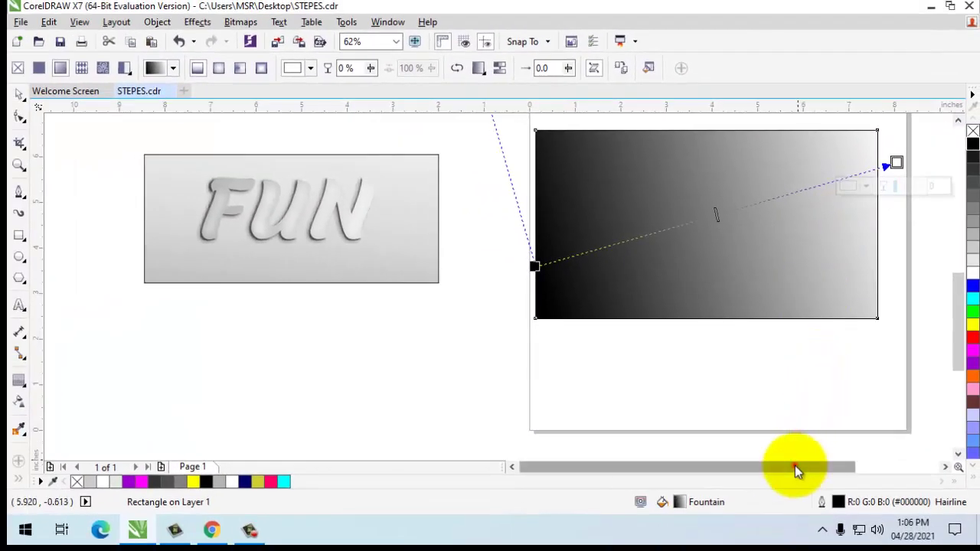
left_click_drag(795, 466, 827, 466)
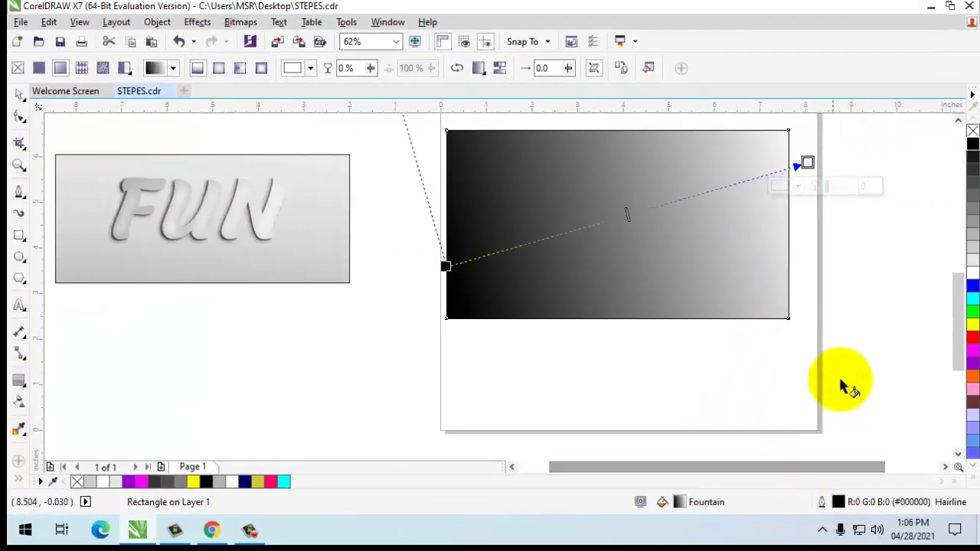
left_click(959, 121)
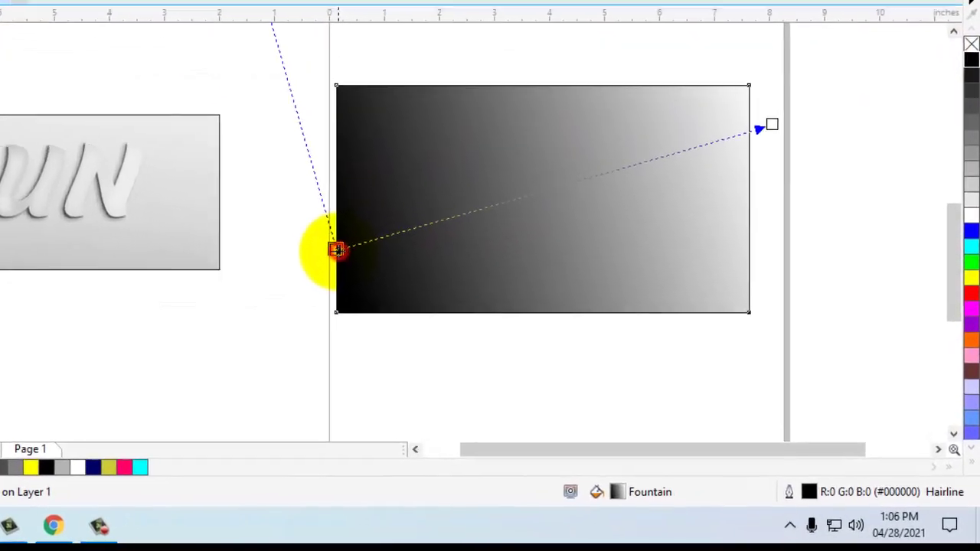
Step: Set the gradient's start node colour to 30% Black using the eyedropper
left_click(446, 301)
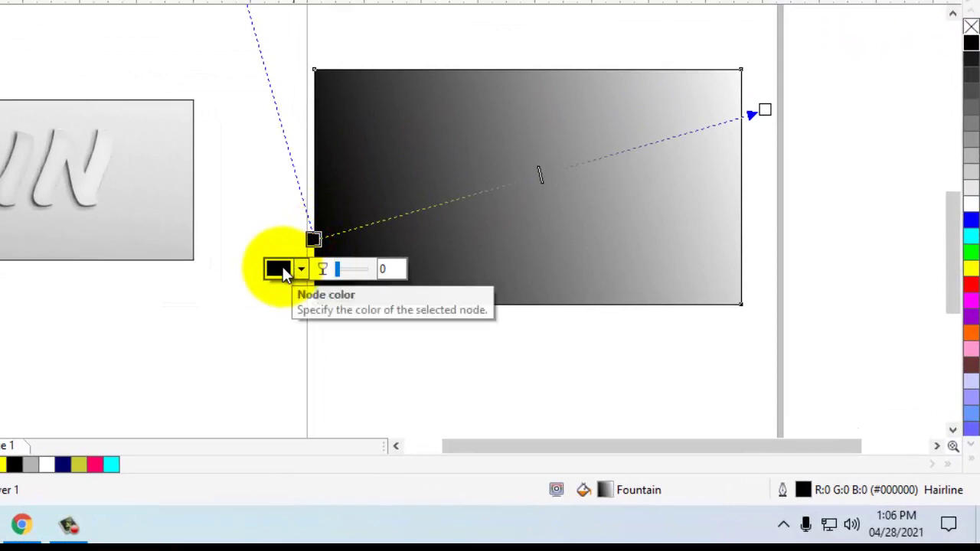
left_click(281, 269)
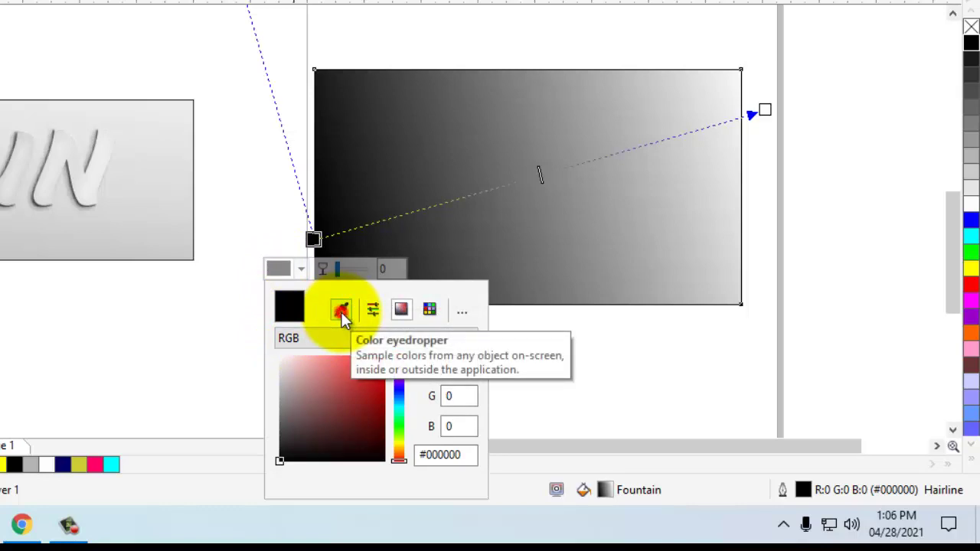
left_click(342, 311)
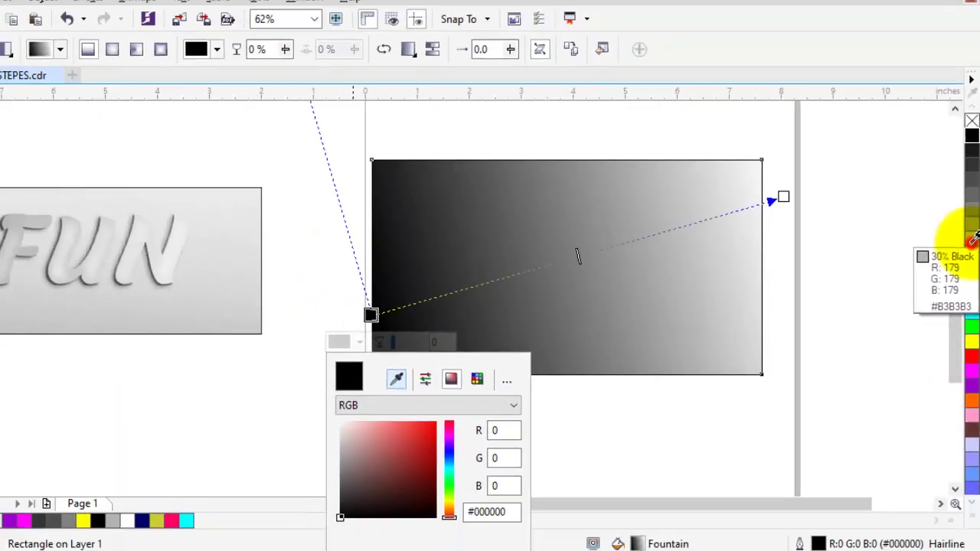
left_click(970, 239)
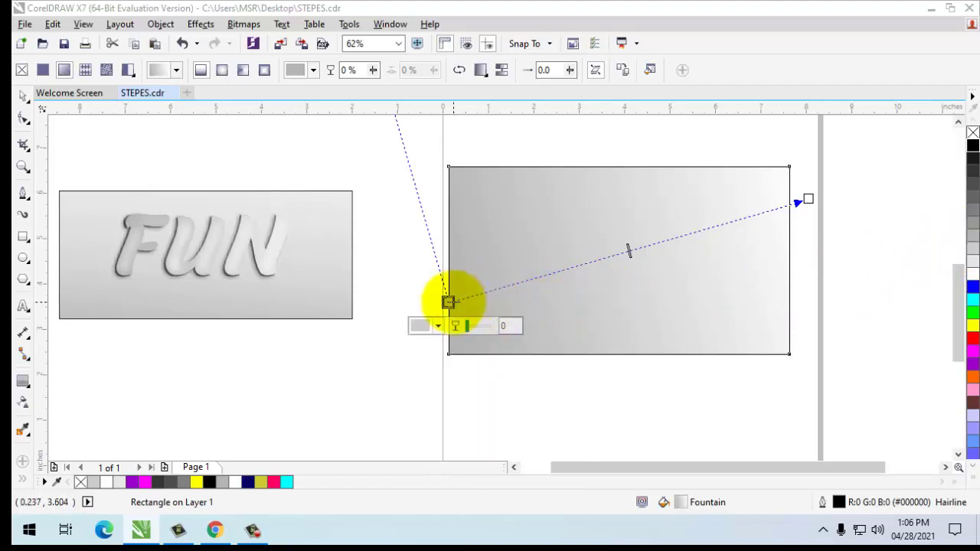
left_click(424, 327)
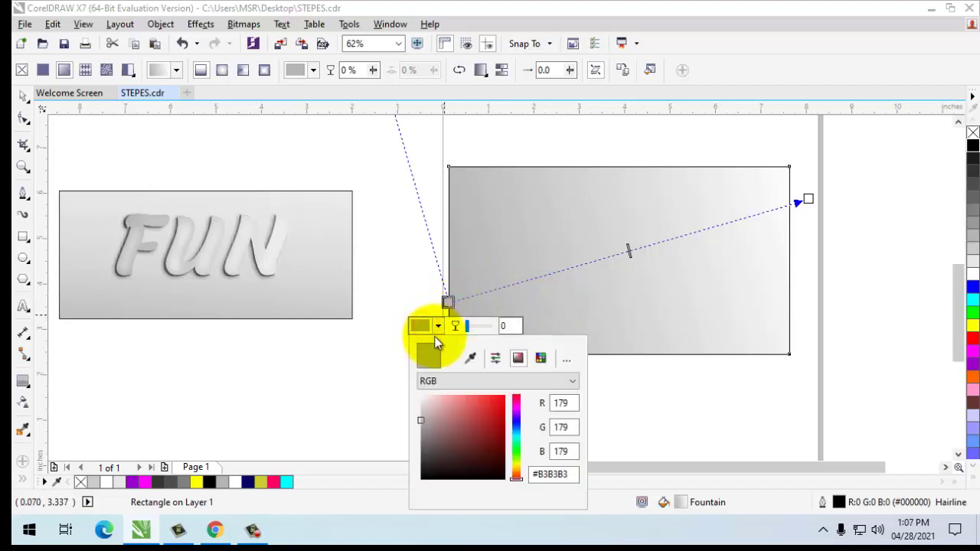
left_click(473, 354)
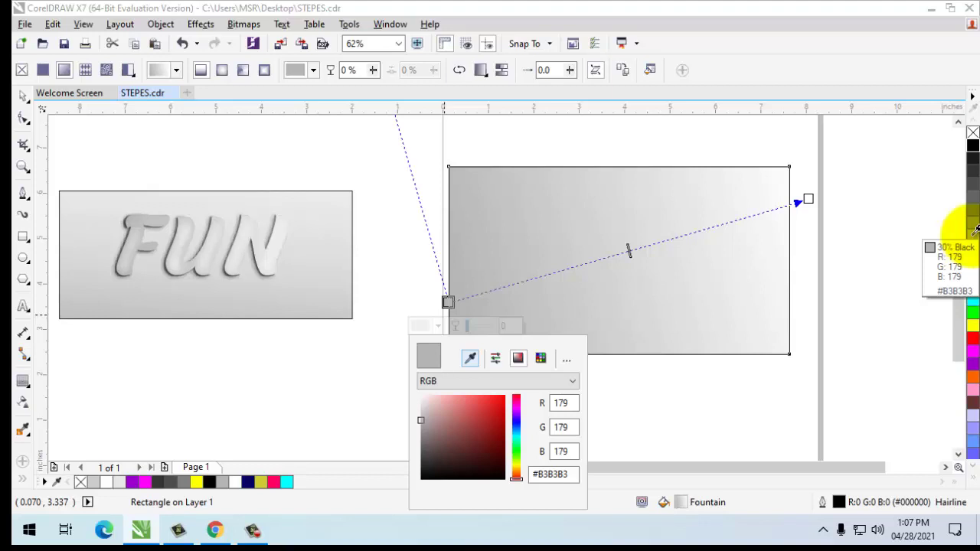
left_click(974, 233)
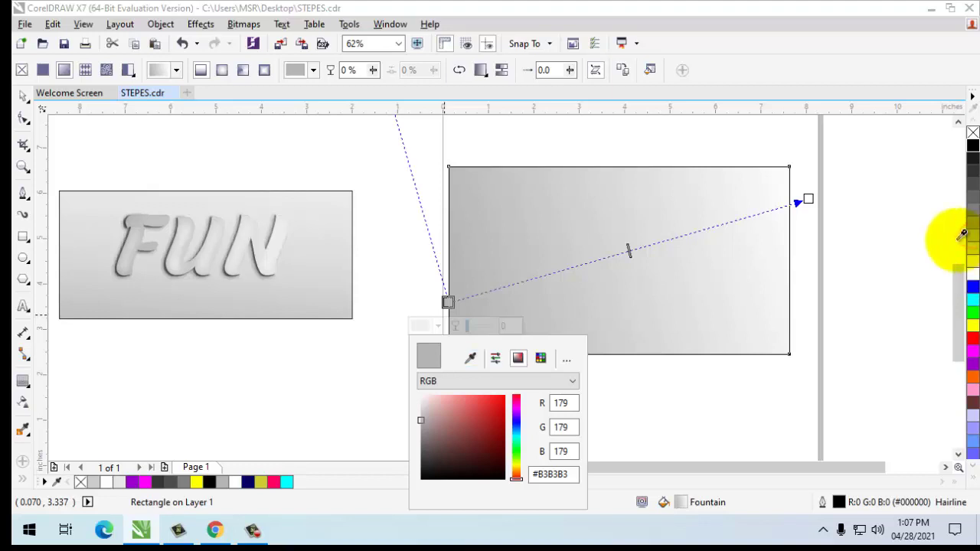
Step: Set the gradient end node to 10% Black and angle it toward the top-right corner
left_click(808, 200)
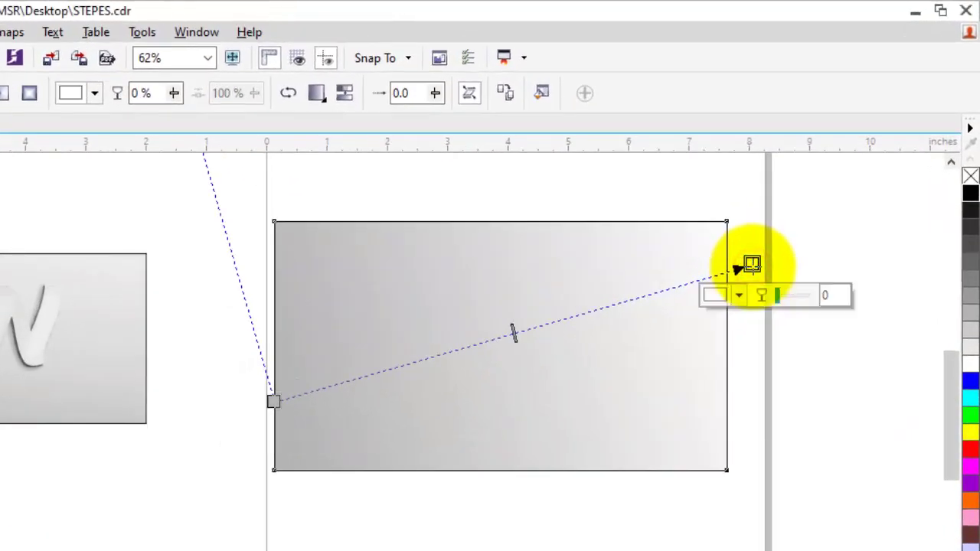
left_click(716, 296)
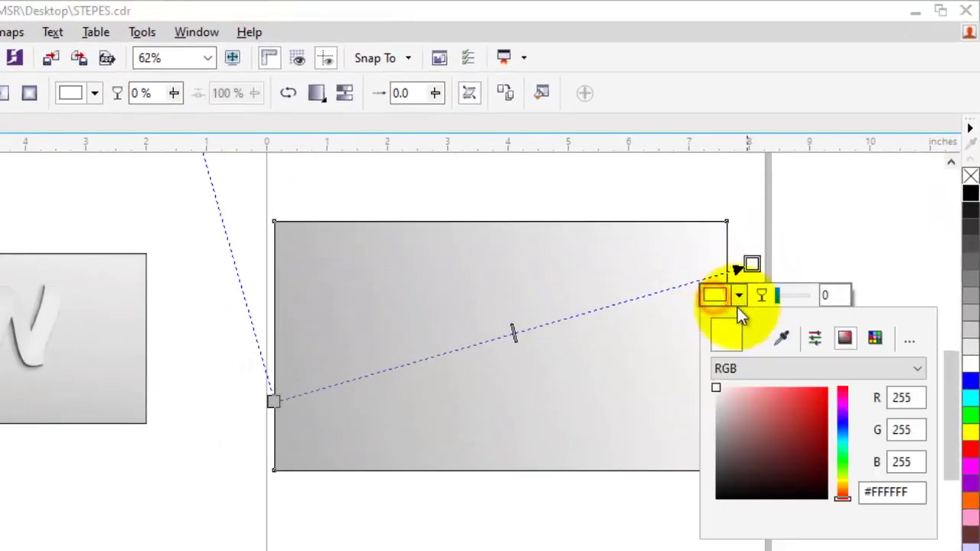
left_click(781, 335)
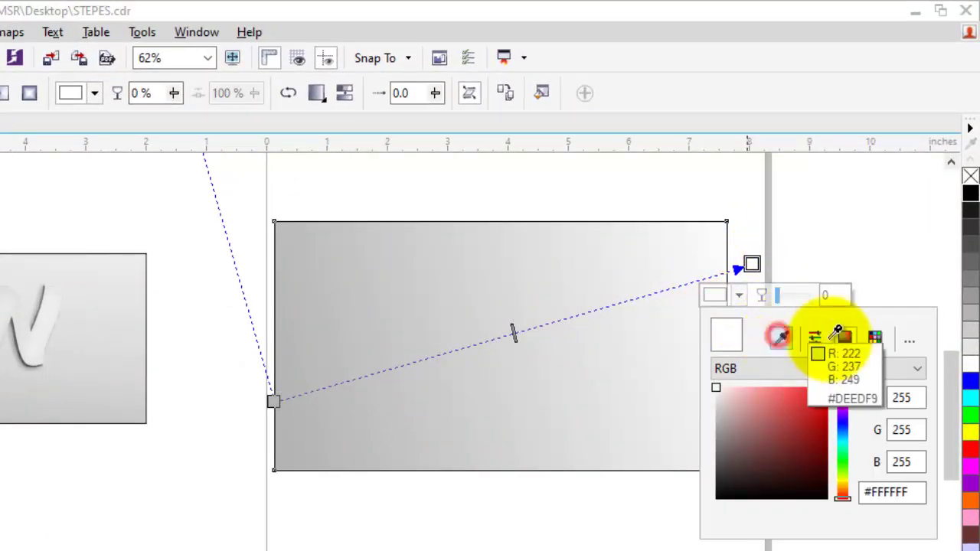
left_click(969, 346)
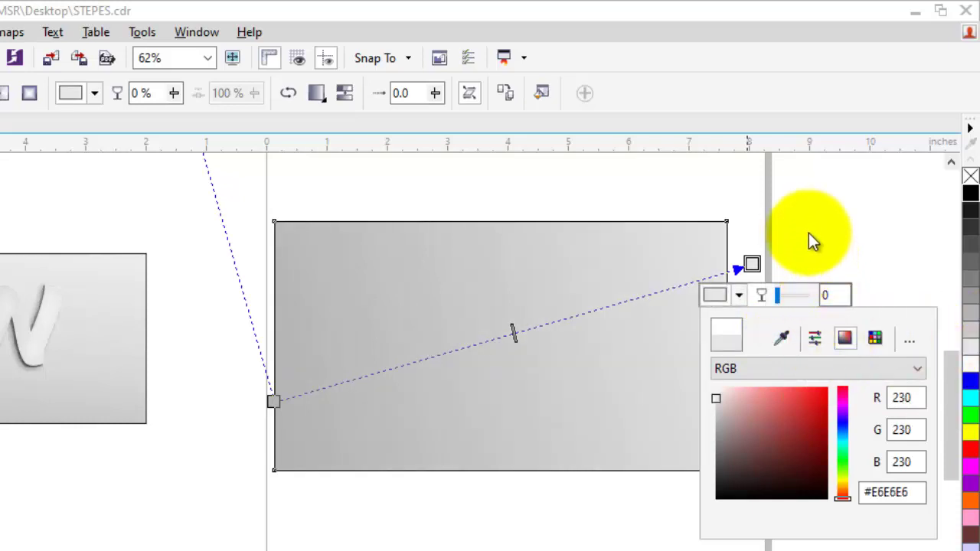
left_click(807, 232)
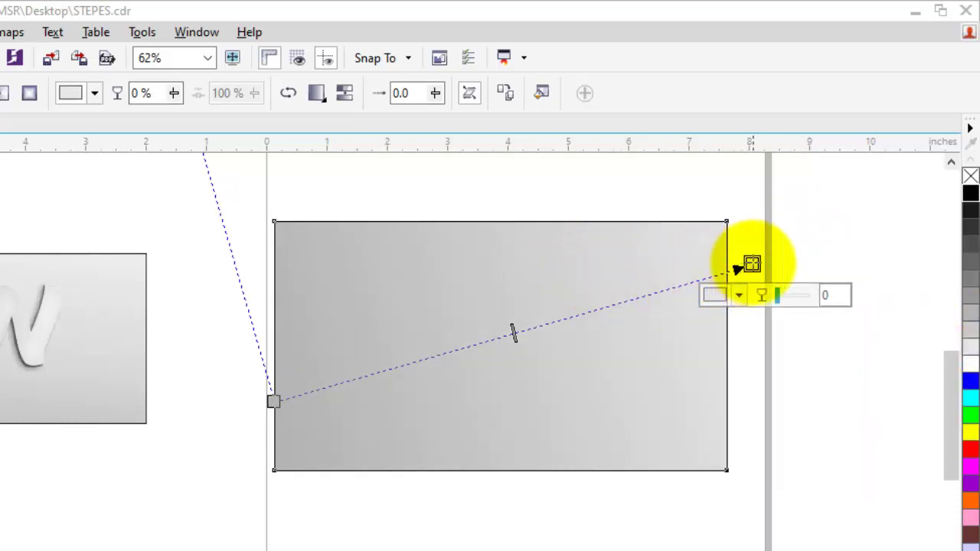
mouse_move(752, 264)
left_mouse_down()
mouse_move(756, 229)
mouse_move(753, 255)
left_mouse_up()
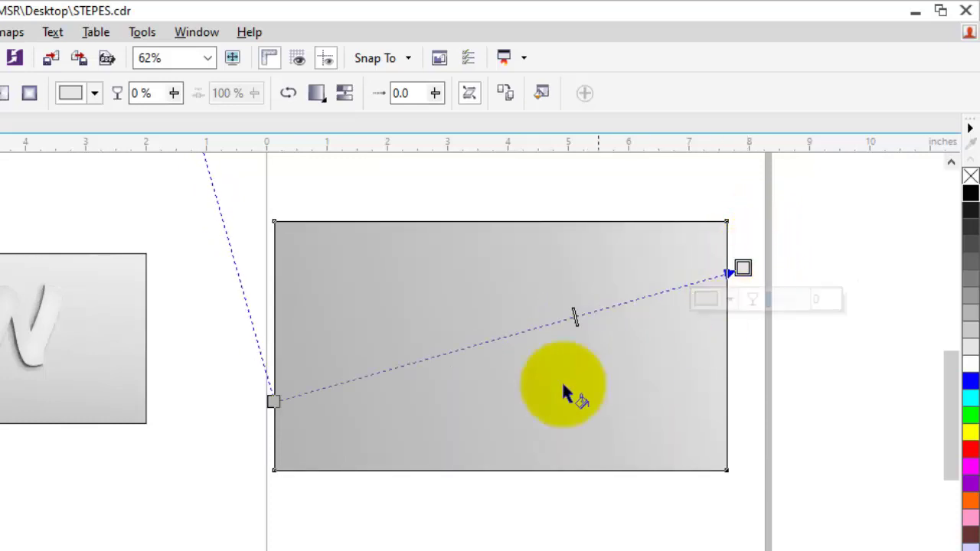
left_click(115, 466)
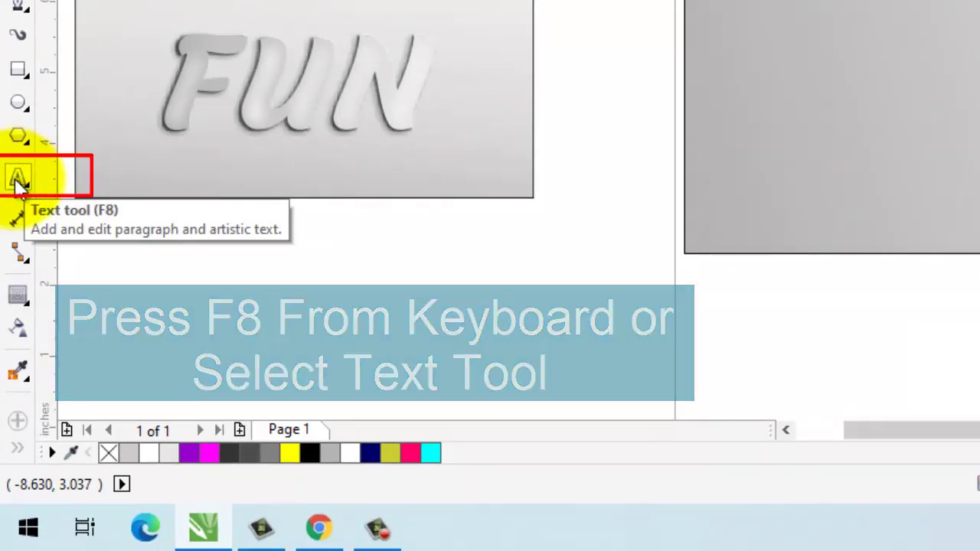
Step: Add 'FUN' artistic text inside the grey rectangle and set it in the Malvie font
left_click(19, 178)
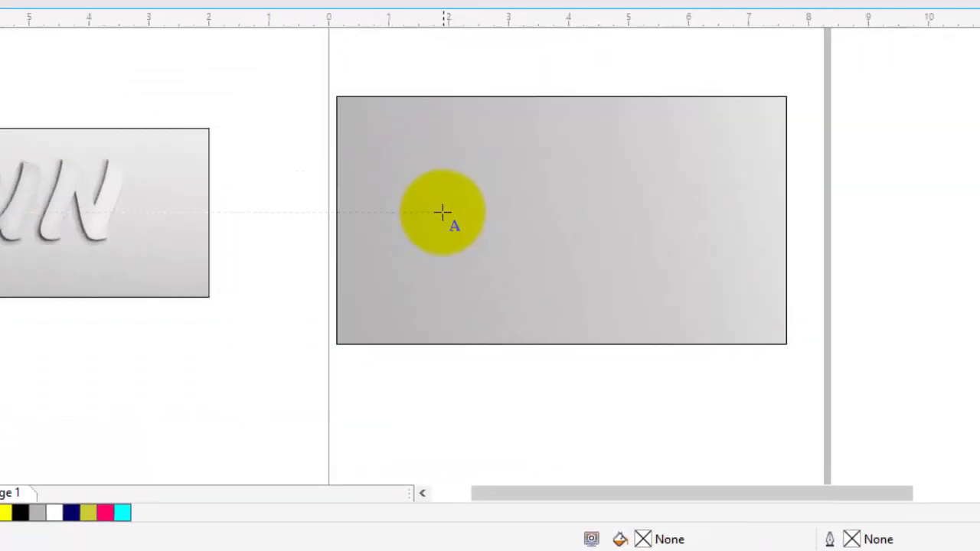
left_click(443, 213)
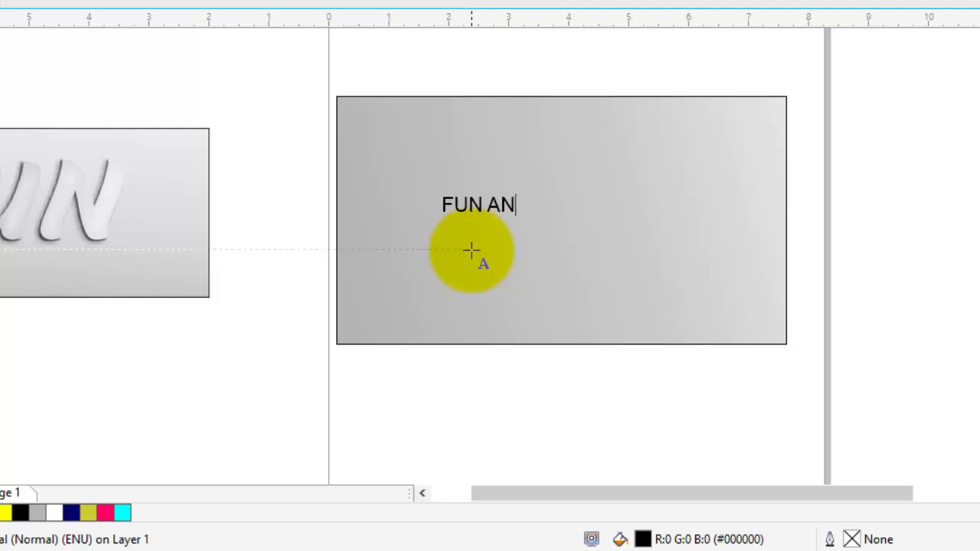
key("ctrl+space")
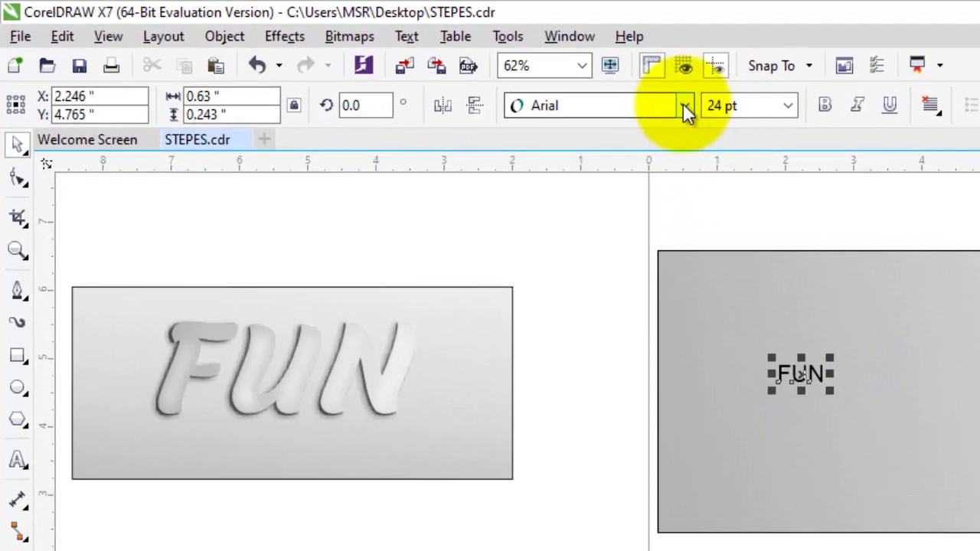
left_click(621, 95)
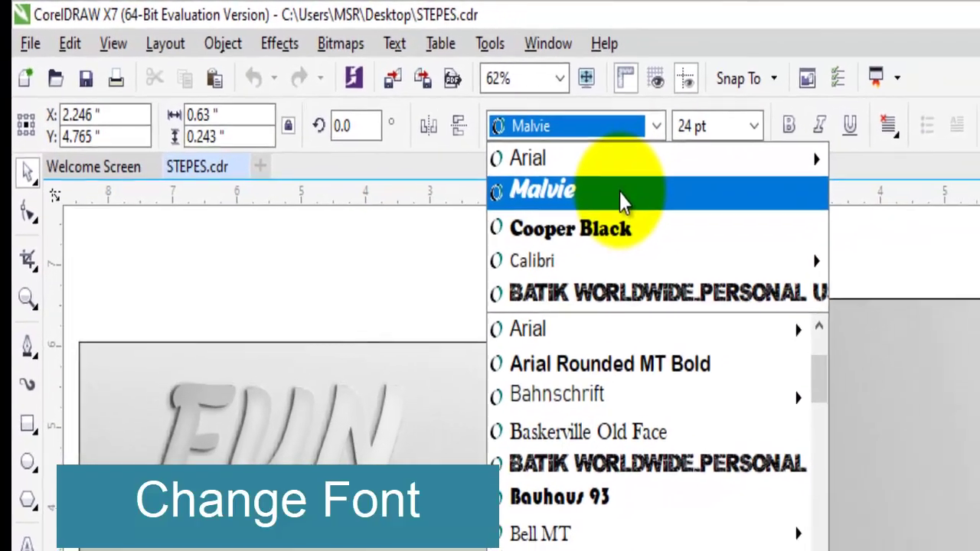
left_click(664, 177)
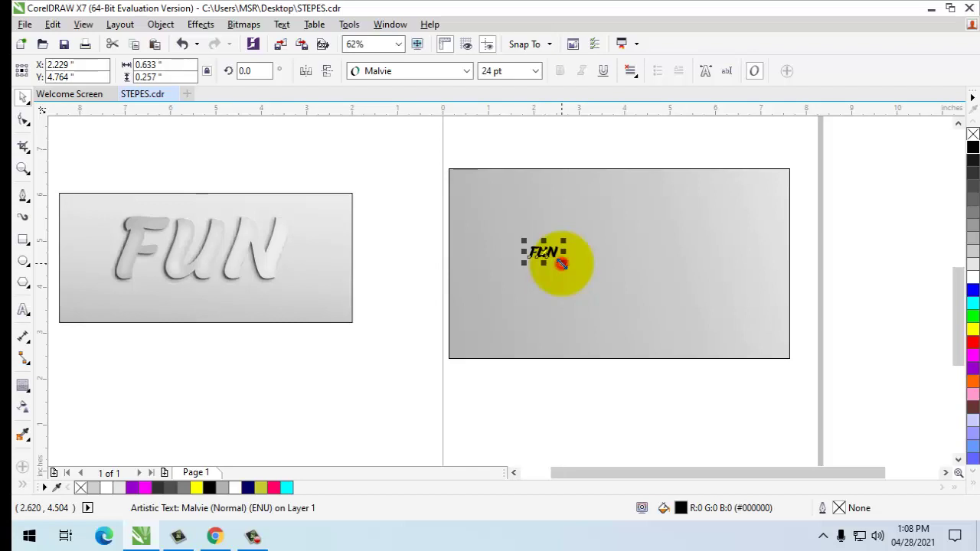
Step: Scale the FUN text to about 189 pt, centre it, and widen its letter spacing
left_click_drag(564, 266, 660, 325)
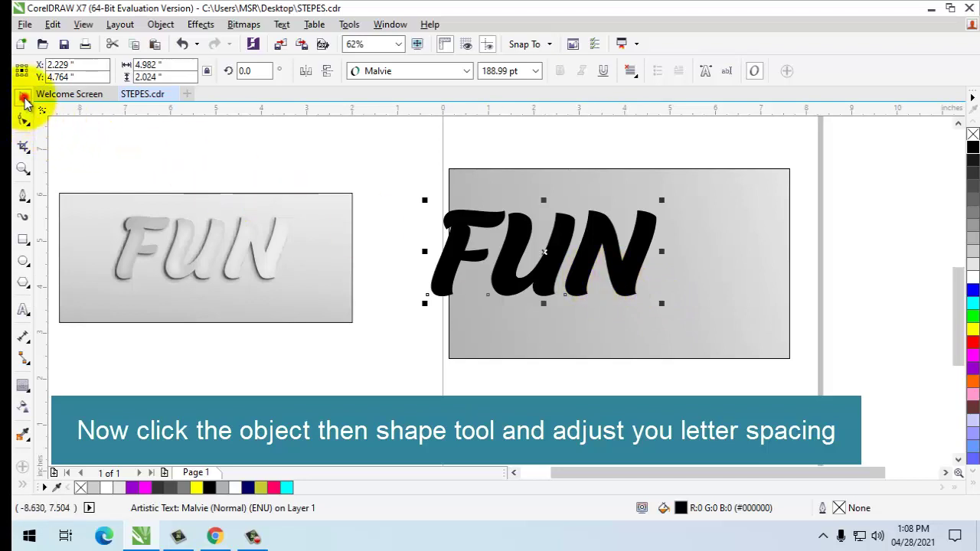
mouse_move(550, 265)
left_mouse_down()
mouse_move(619, 263)
mouse_move(610, 271)
left_mouse_up()
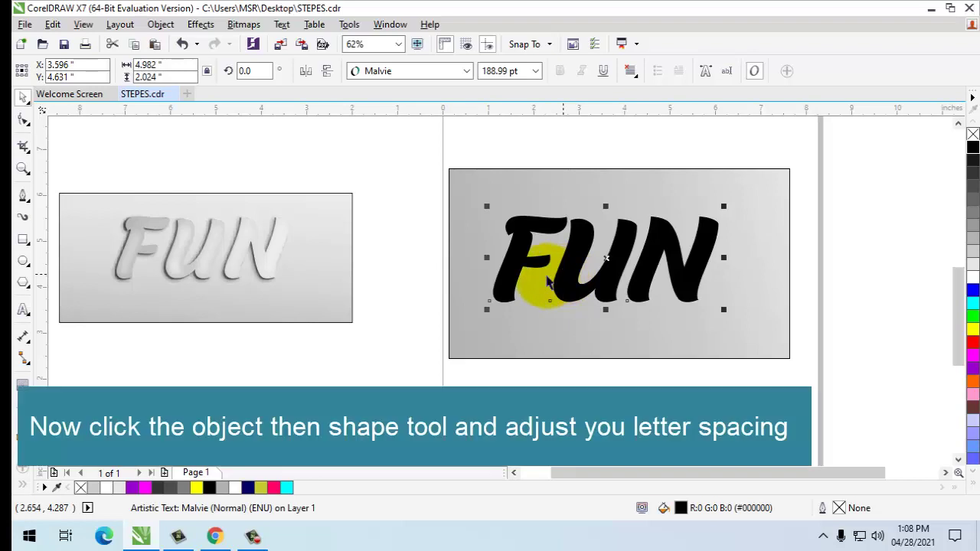
left_click(23, 116)
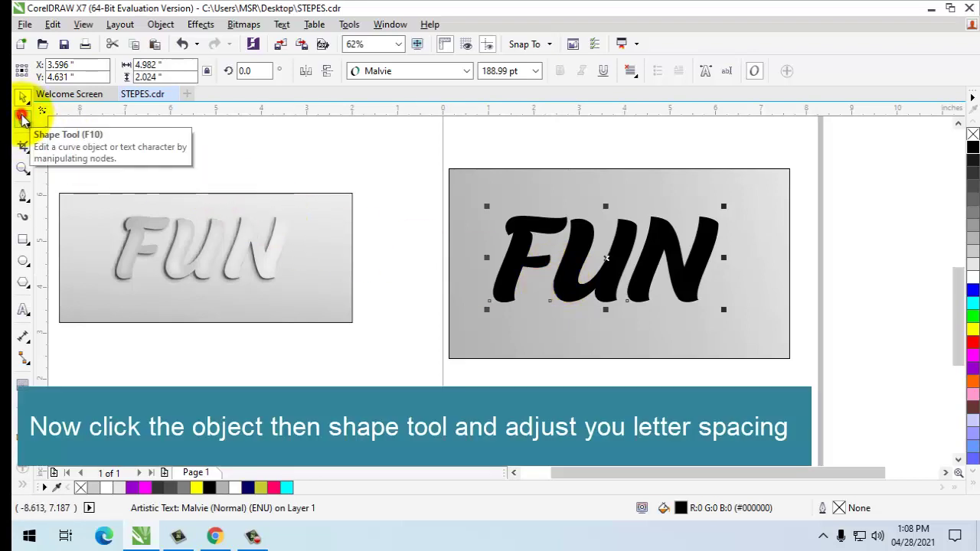
left_click(22, 117)
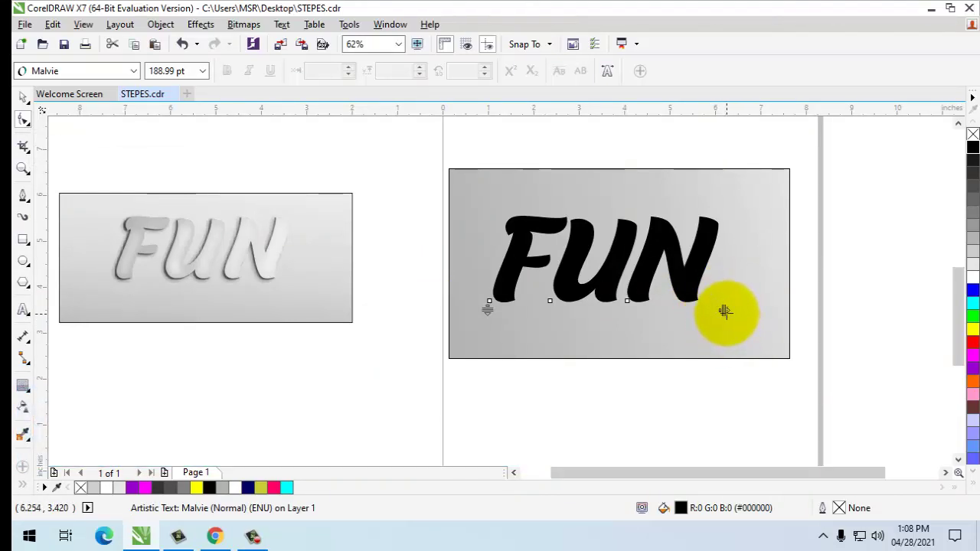
left_click_drag(726, 311, 731, 312)
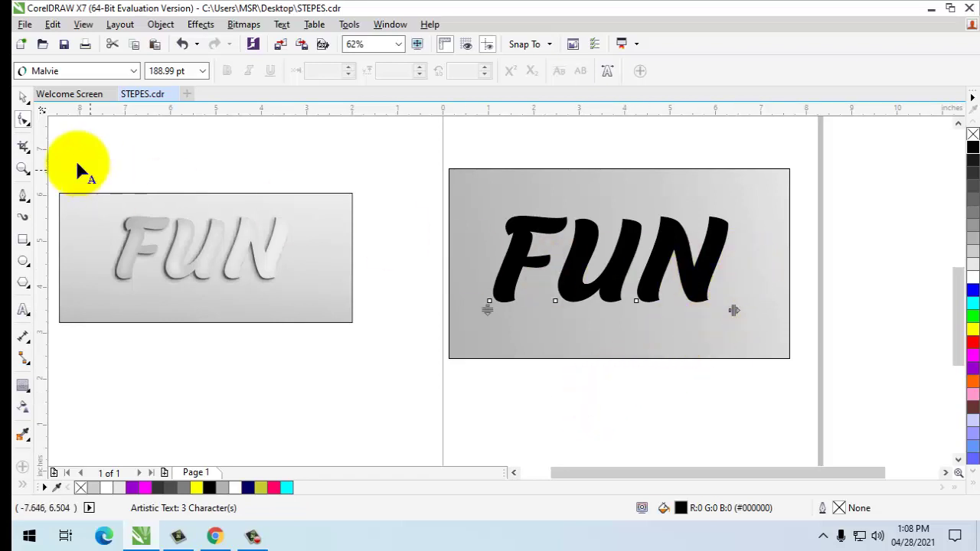
left_click(25, 98)
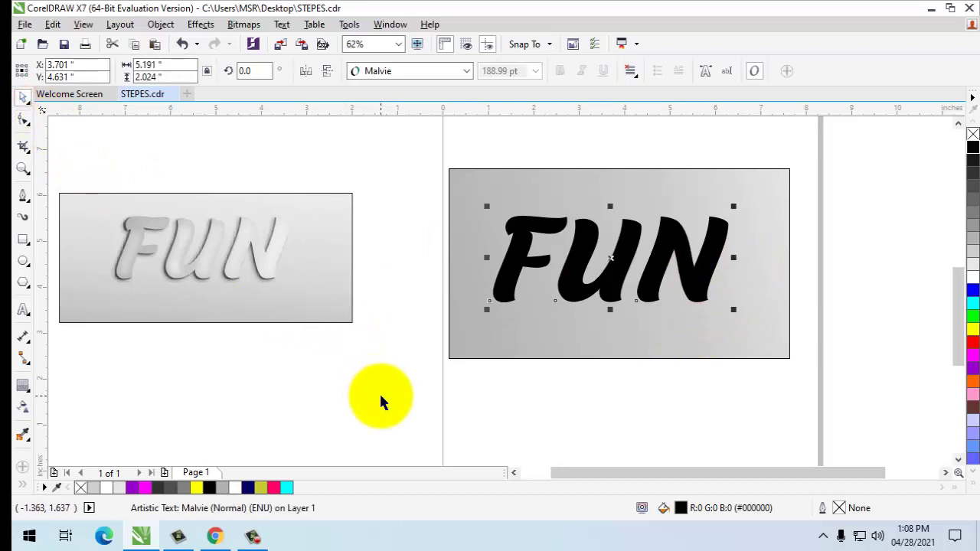
Step: Fill the FUN lettering with 10% Black light grey from the palette
left_click(509, 268)
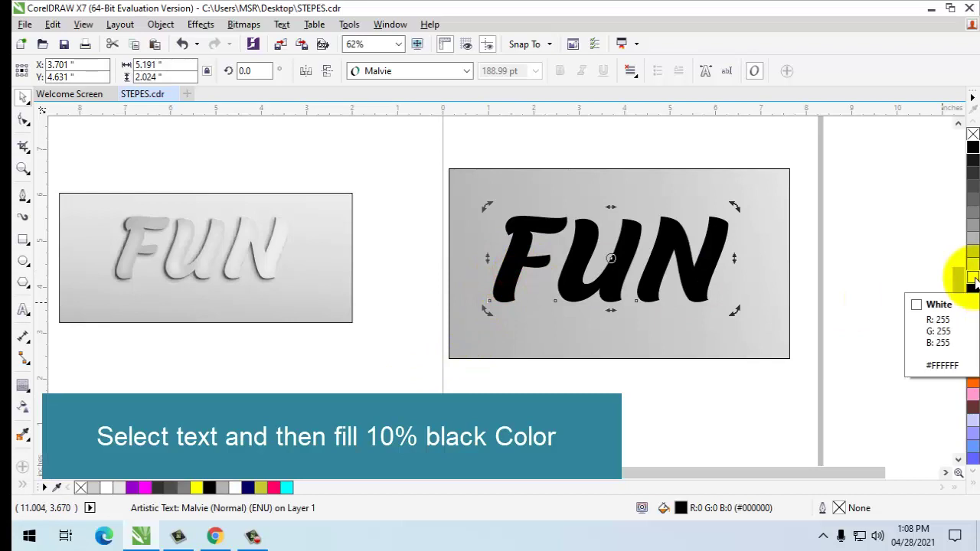
left_click(975, 265)
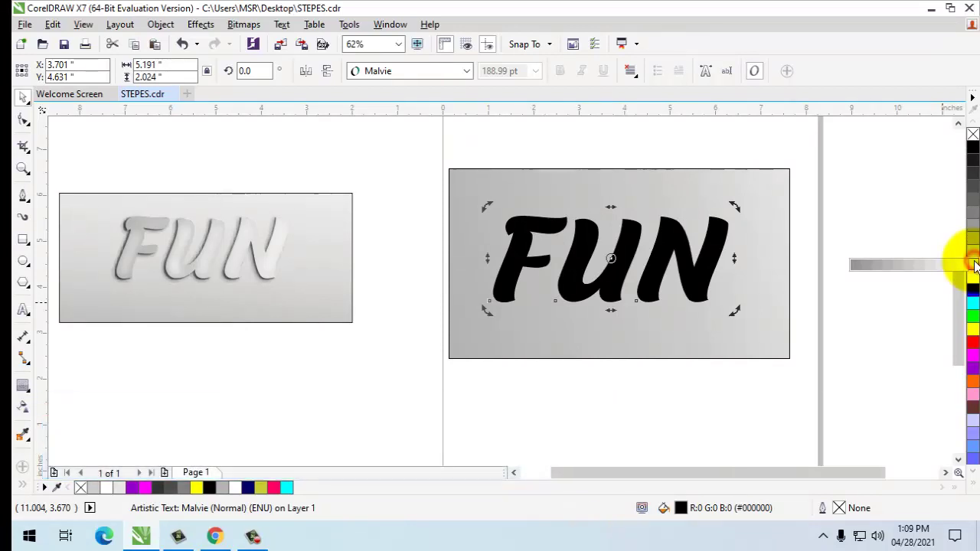
left_click(974, 265)
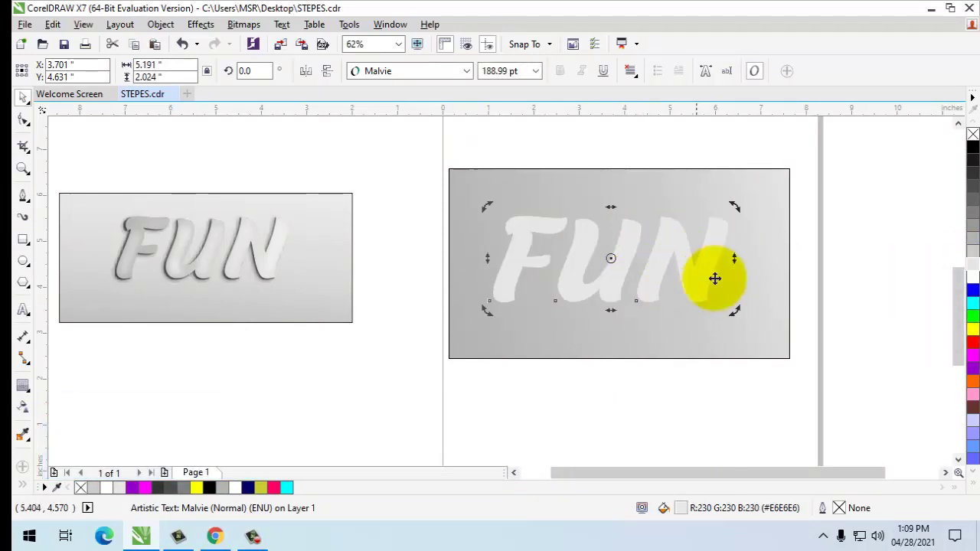
left_click(744, 264)
scroll(743, 264, "up", 2)
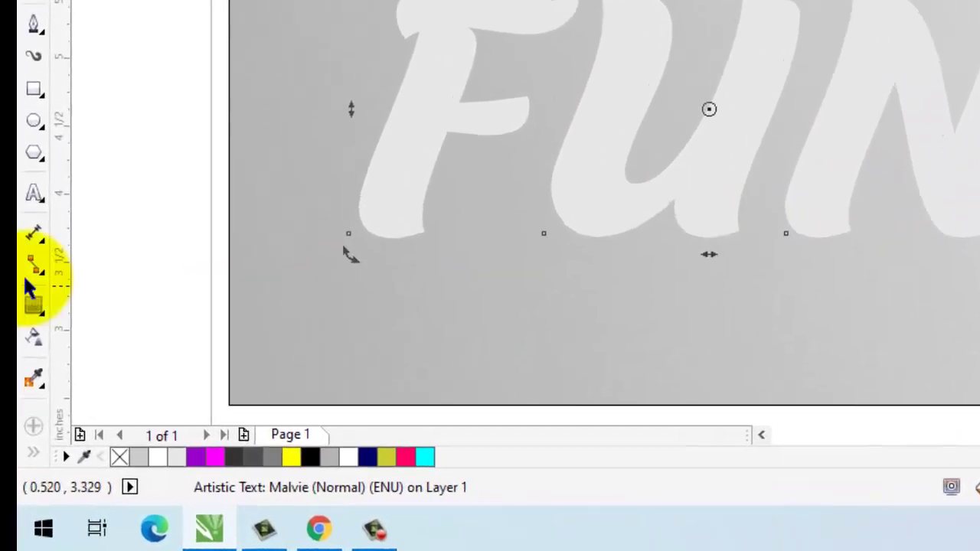
Step: Cast a drop shadow from the FUN text down and to the left
left_click(30, 389)
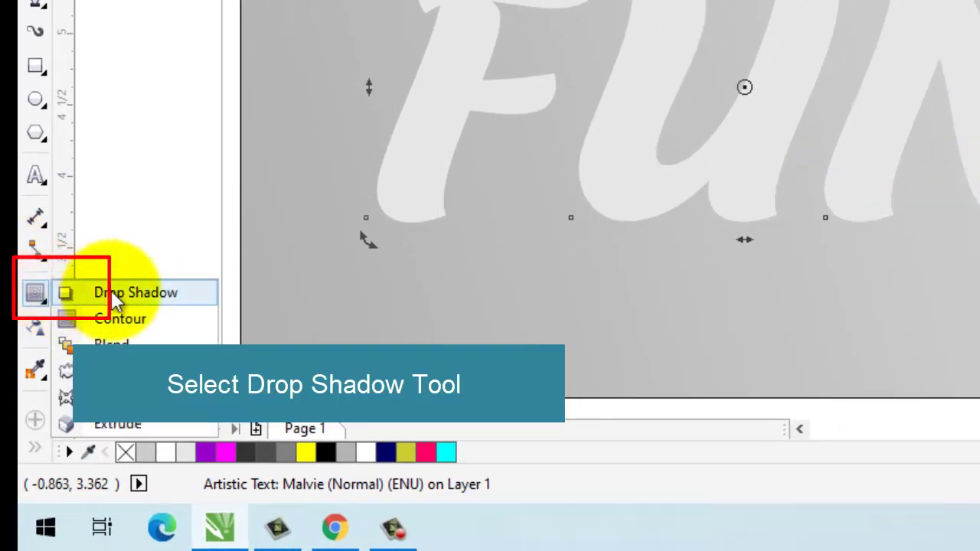
left_click(61, 299)
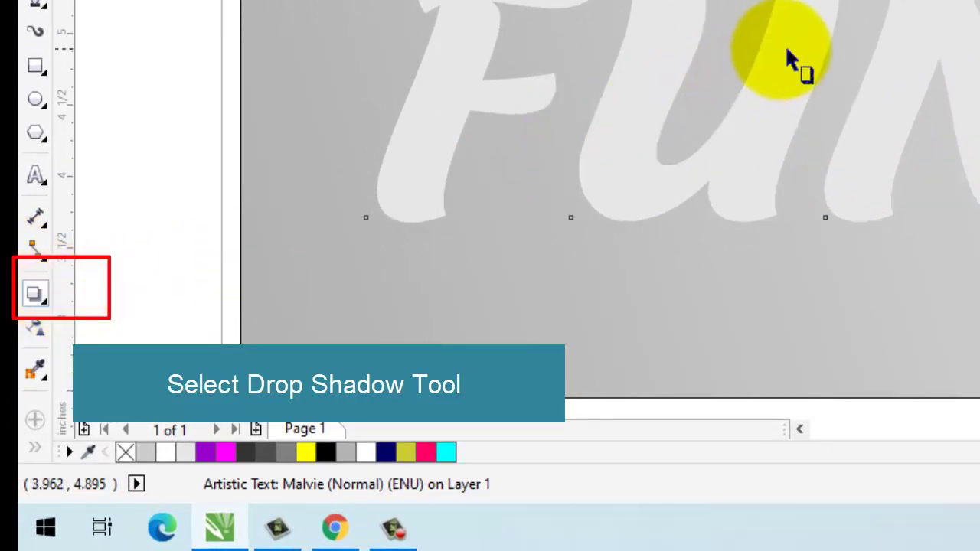
left_click(794, 23)
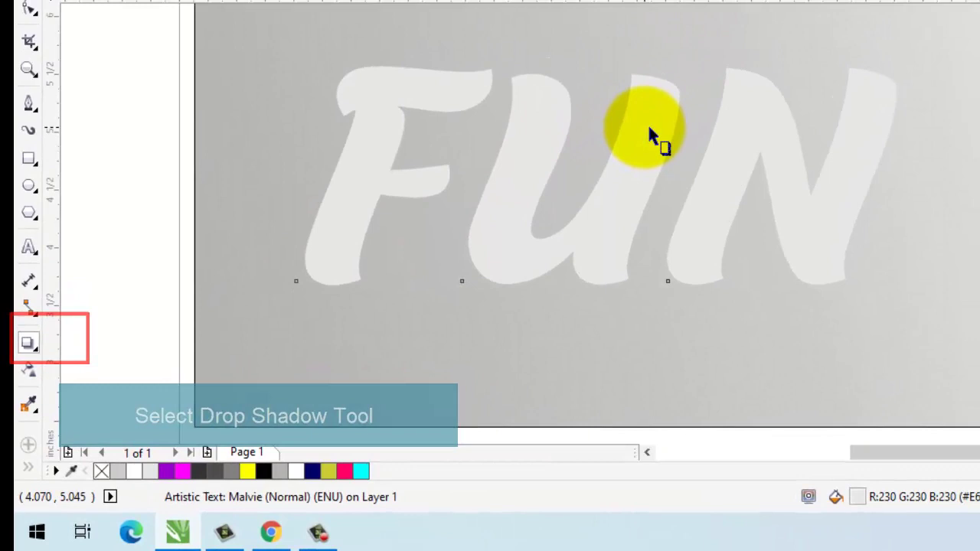
left_click_drag(720, 79, 483, 299)
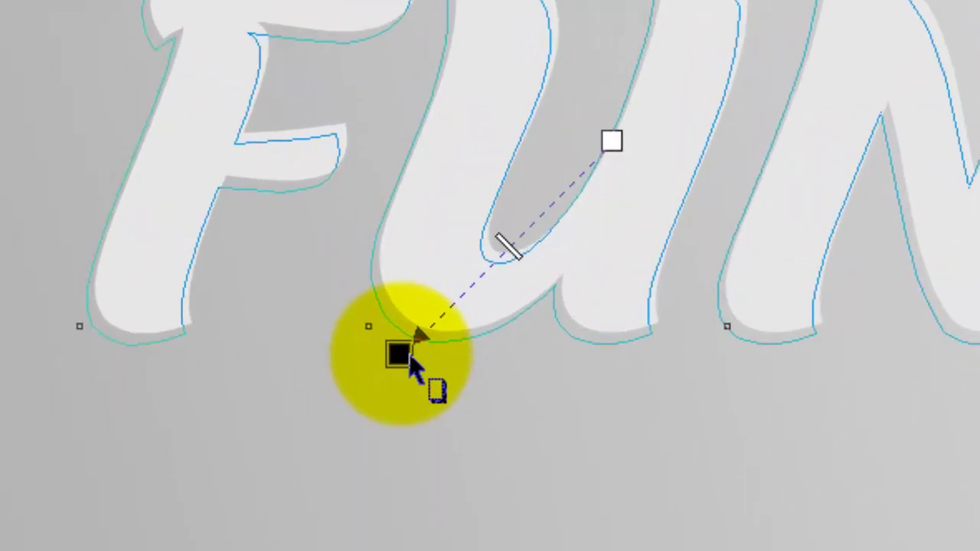
left_click_drag(412, 357, 387, 355)
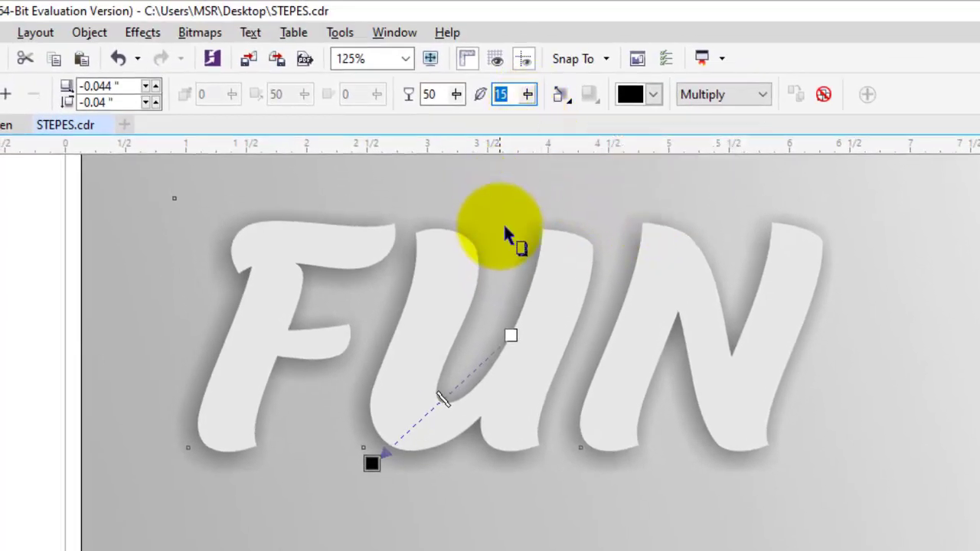
Step: Set the drop shadow feathering to 2 and opacity to 43
type("2")
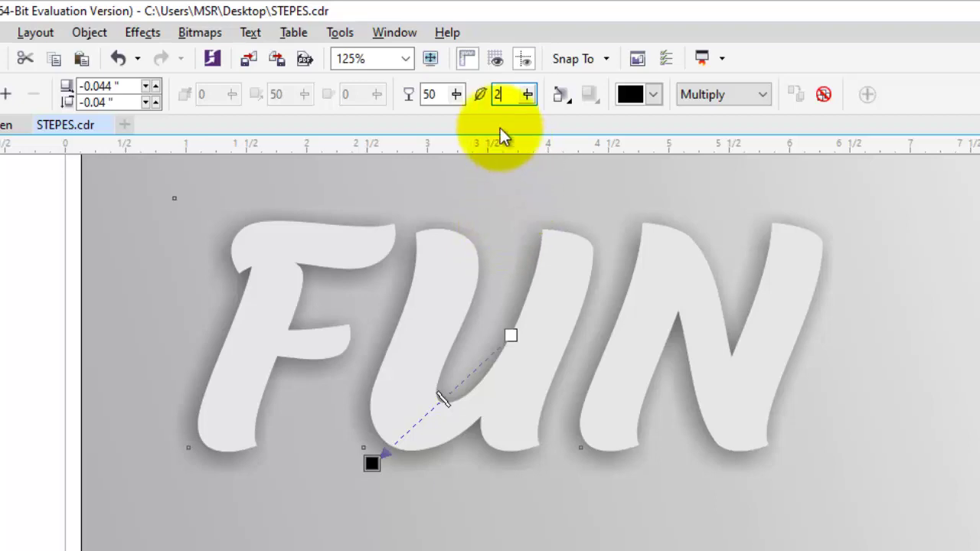
left_click(444, 93)
double_click(444, 92)
type("43")
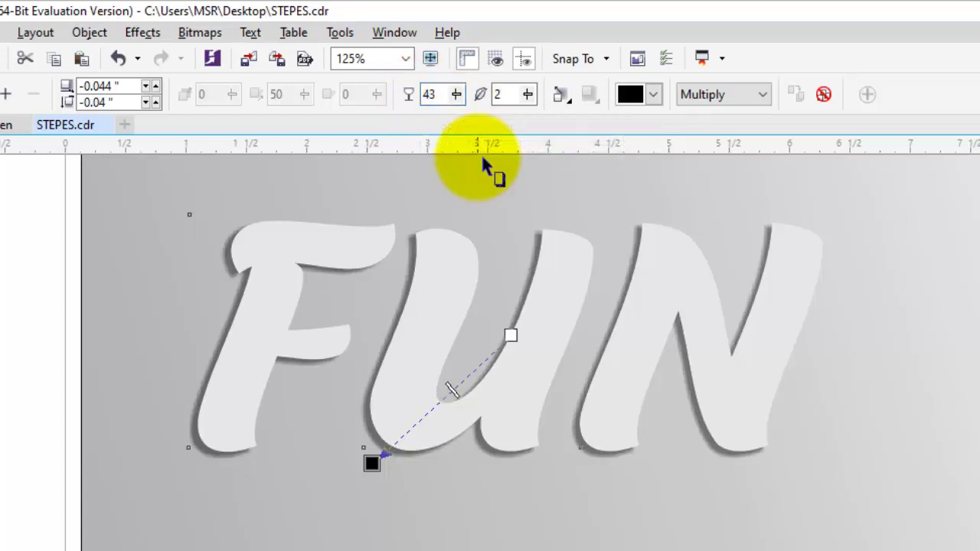
left_click(480, 193)
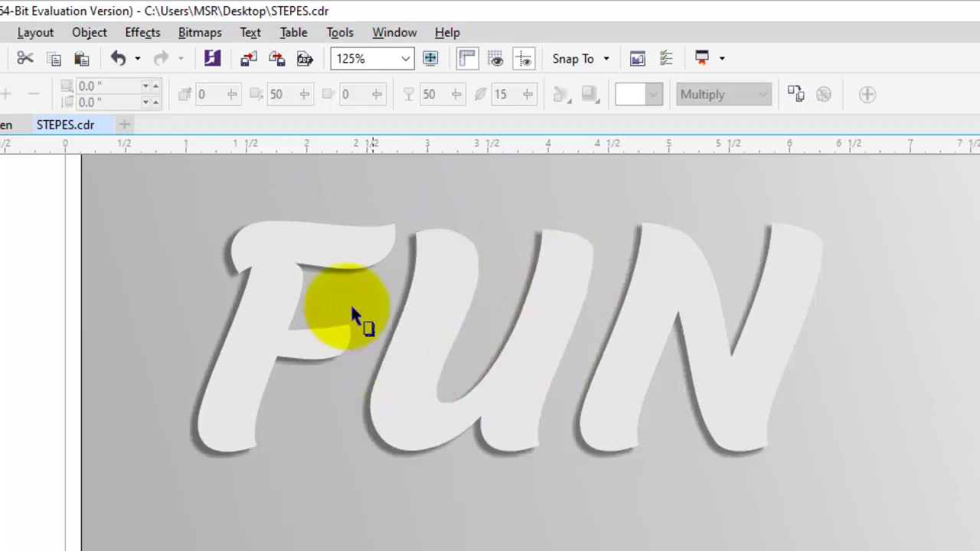
Step: Zoom in, select the FUN drop shadow group, and bring up its object commands
scroll(399, 345, "up", 1)
scroll(429, 329, "up", 3)
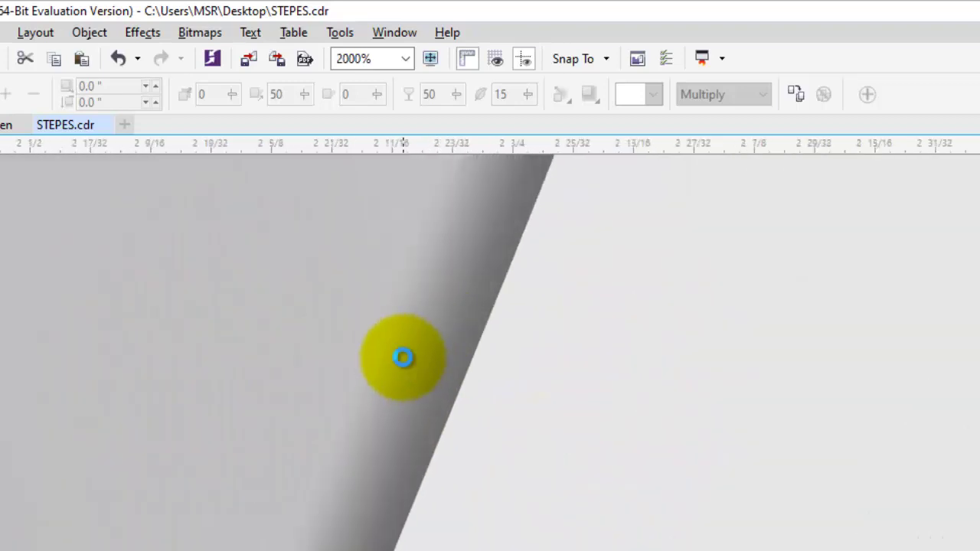
scroll(429, 337, "down", 2)
scroll(459, 322, "down", 1)
scroll(434, 342, "up", 1)
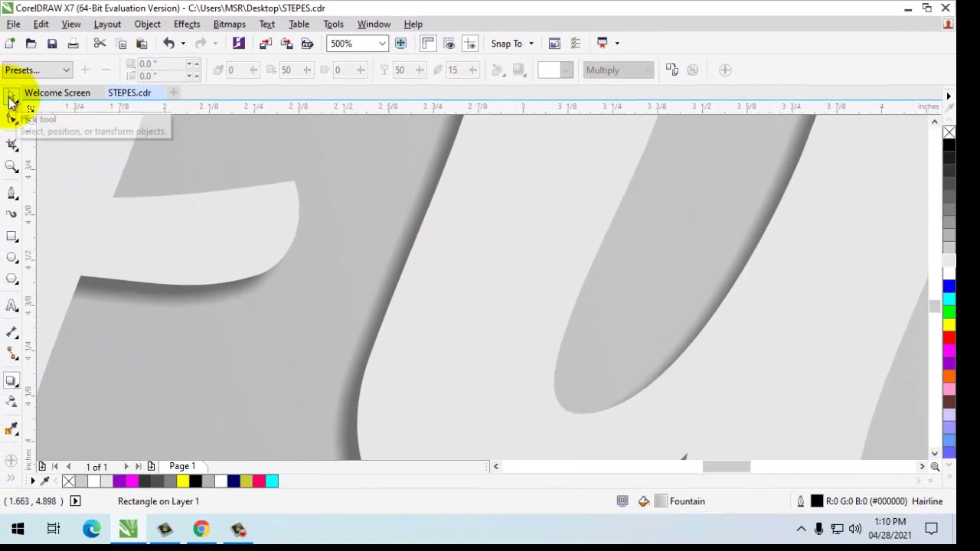
left_click(10, 95)
scroll(396, 271, "up", 2)
scroll(401, 258, "up", 2)
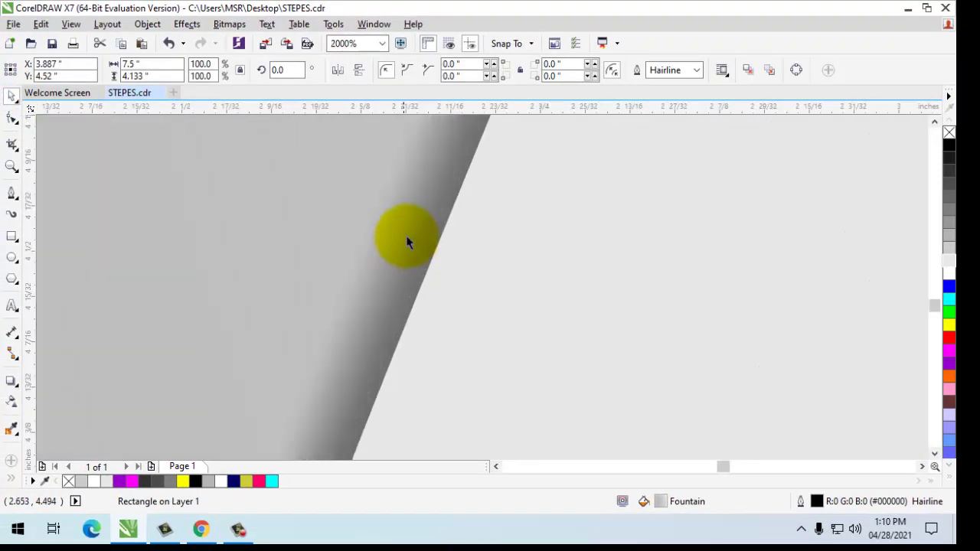
left_click(412, 217)
right_click(412, 218)
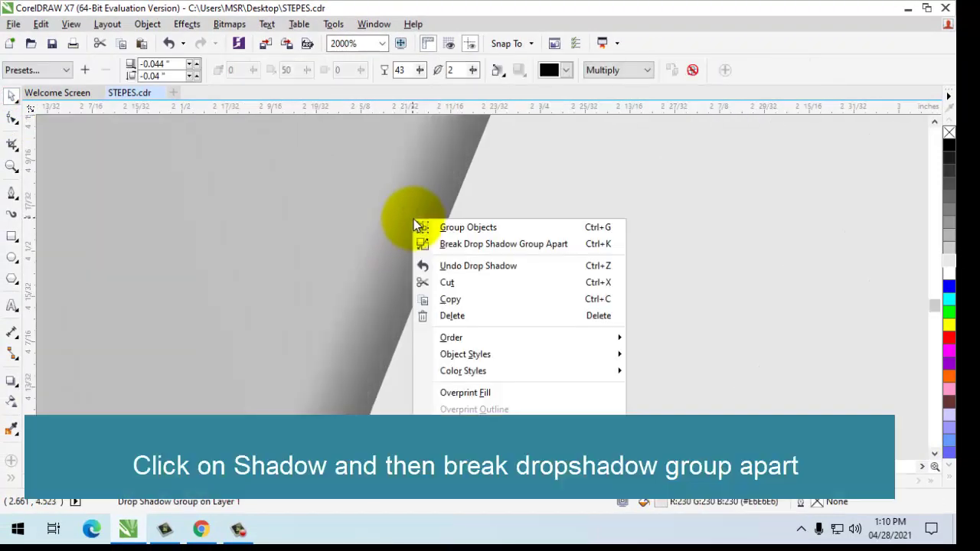
Step: Break the drop shadow apart from the FUN text, nudging the pair slightly
left_click(504, 245)
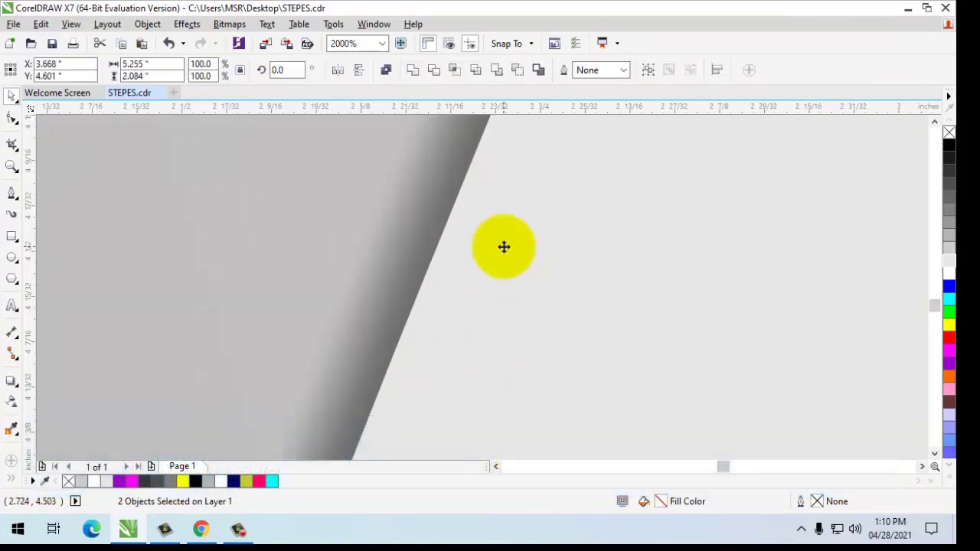
scroll(478, 229, "down", 5)
scroll(444, 222, "down", 2)
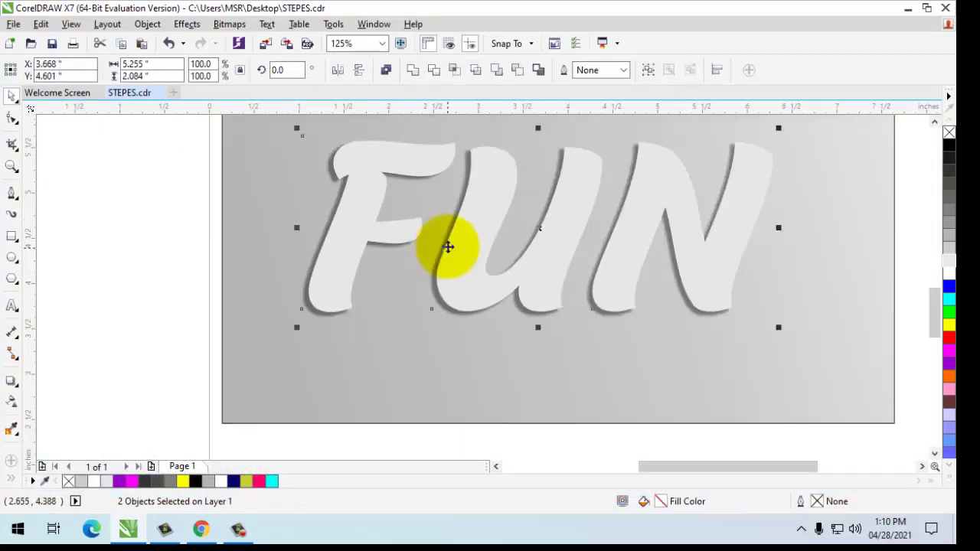
left_click_drag(457, 246, 465, 267)
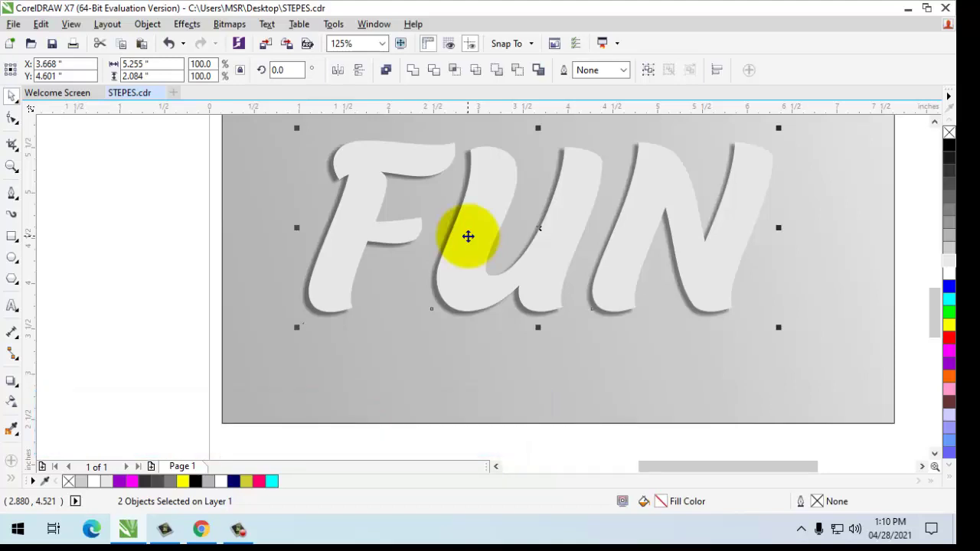
Step: Drag a FUN copy off to the left, then undo the misplaced move
right_click(468, 237)
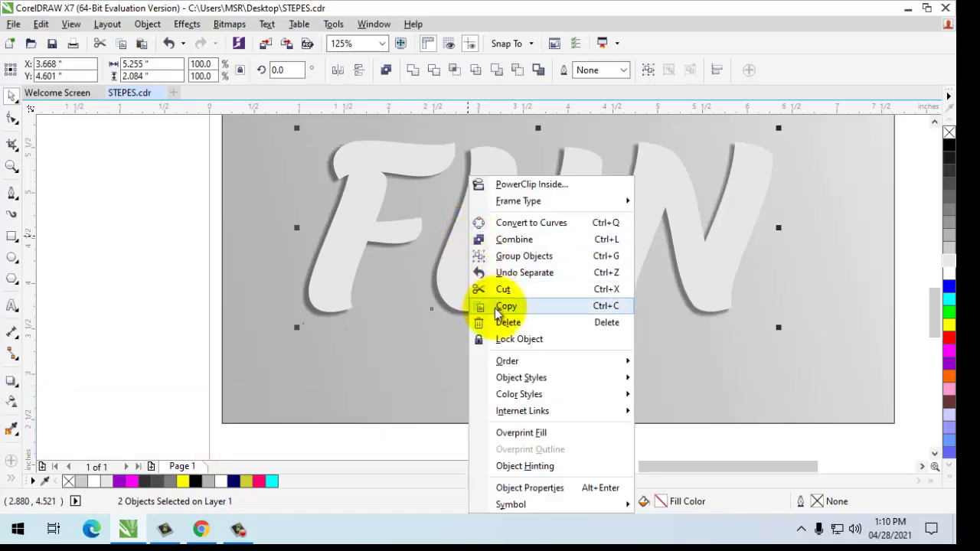
right_click(110, 211)
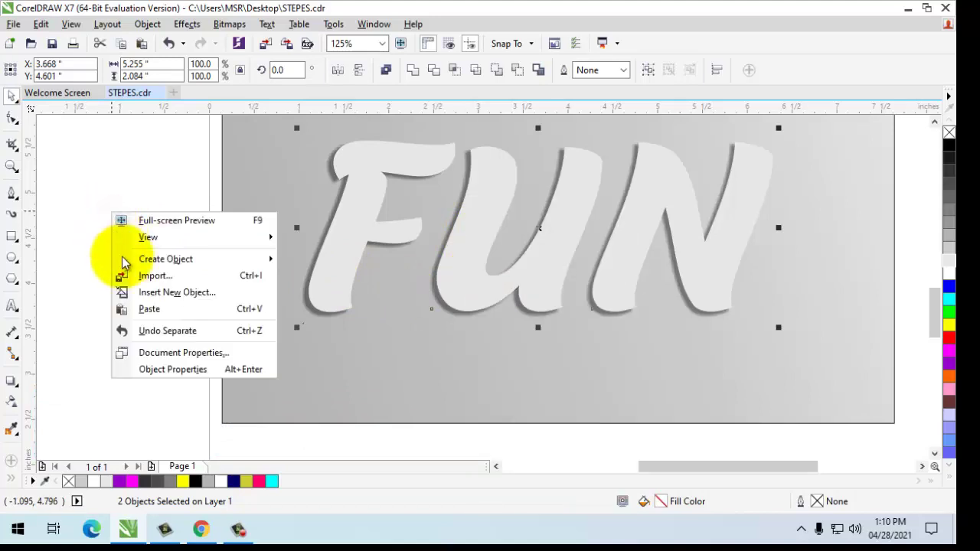
left_click(131, 169)
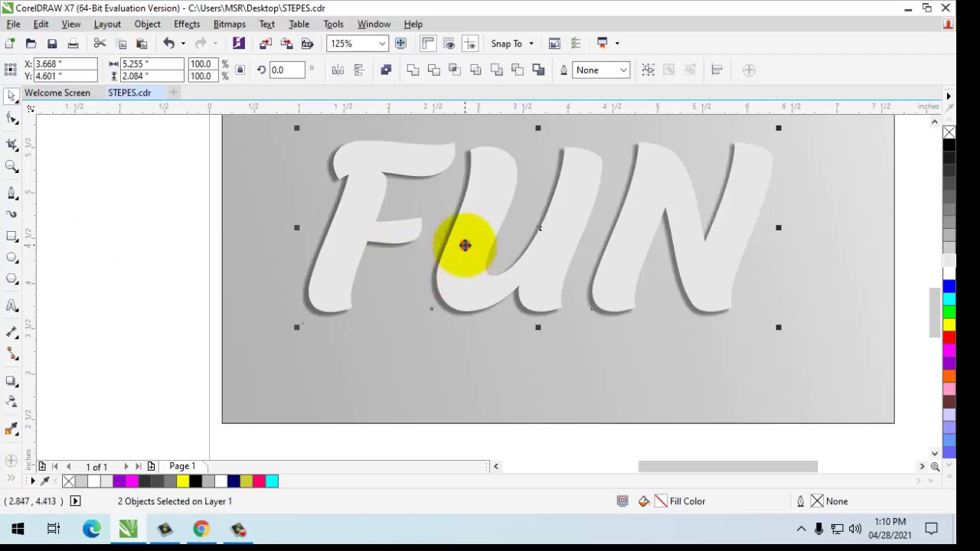
left_click_drag(464, 245, 157, 254)
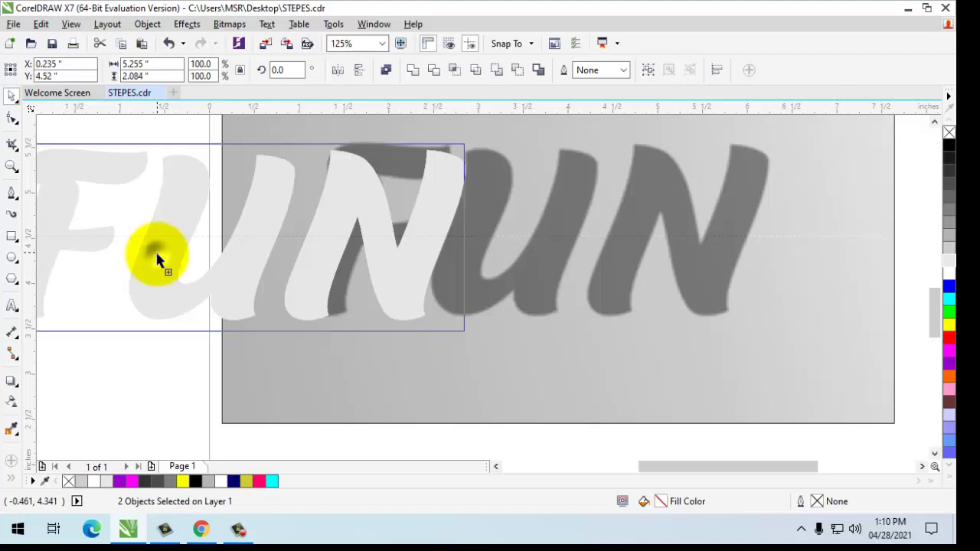
left_click_drag(156, 255, 157, 256)
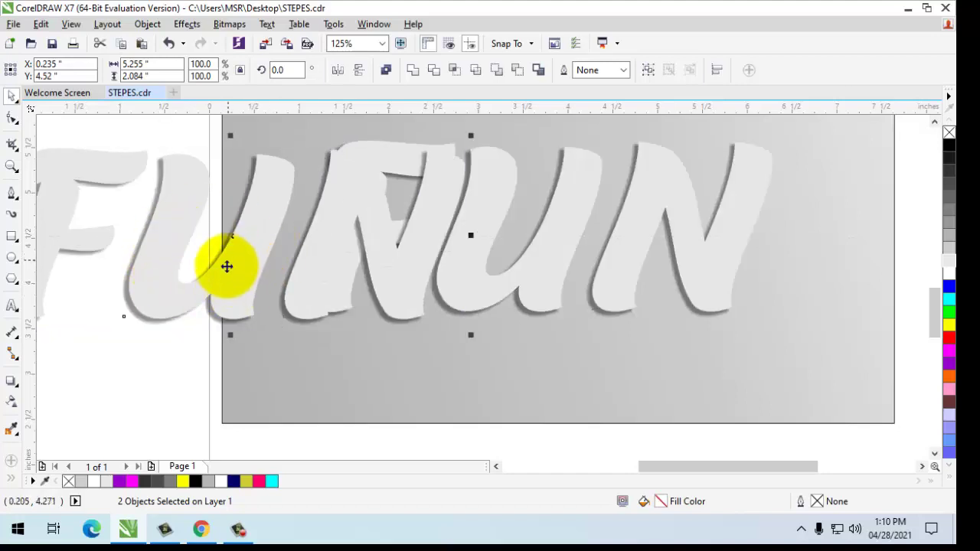
key("ctrl+z")
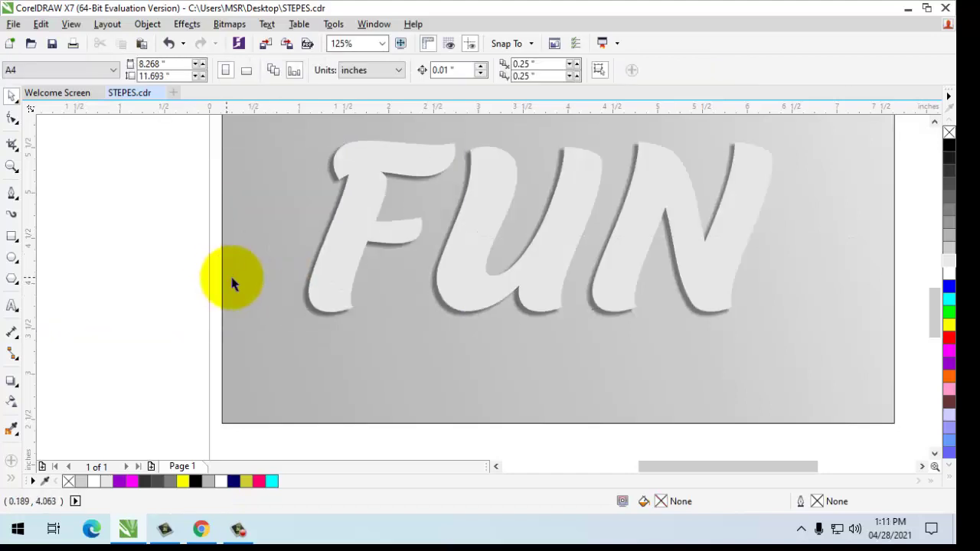
Step: Fill the FUN text copy white and send it one level back, behind the grey lettering
left_click(477, 259)
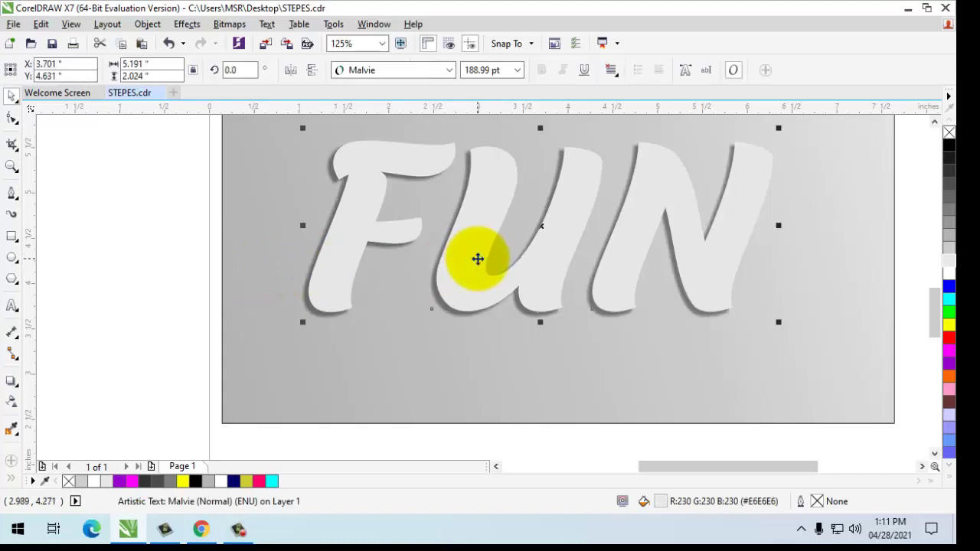
left_click(160, 214)
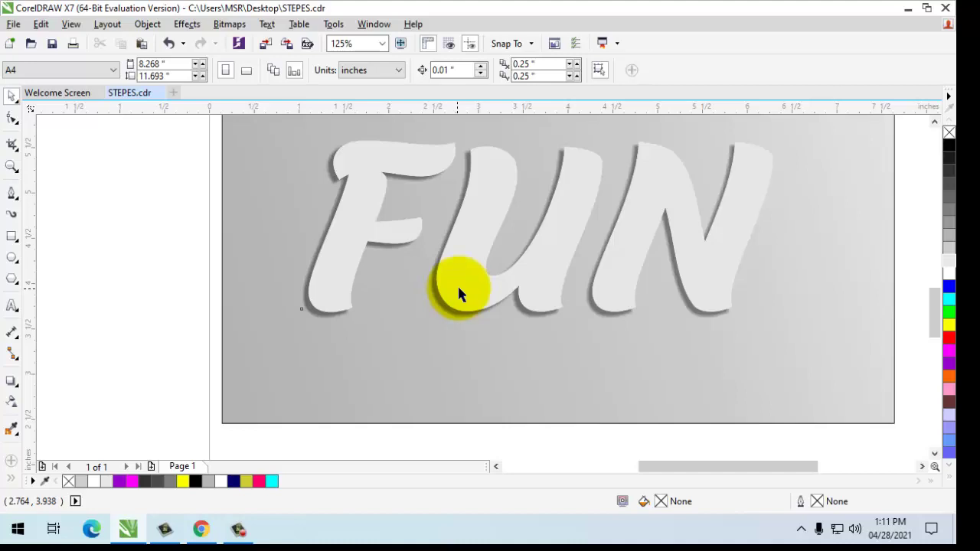
left_click(474, 248)
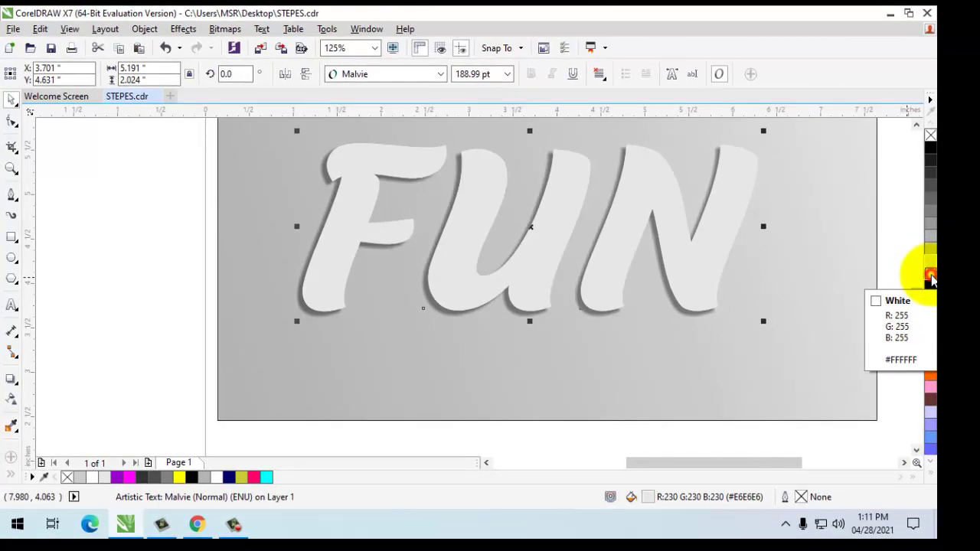
left_click(931, 277)
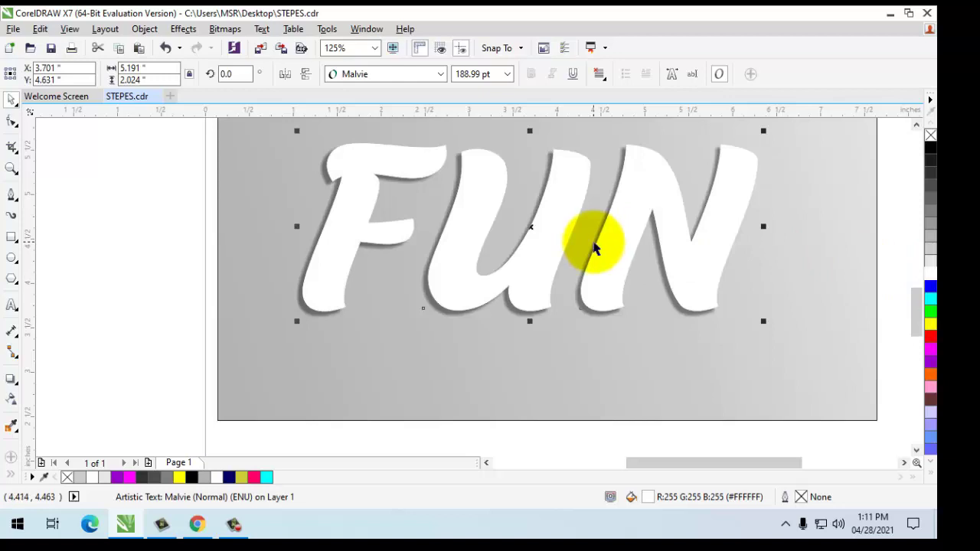
right_click(538, 229)
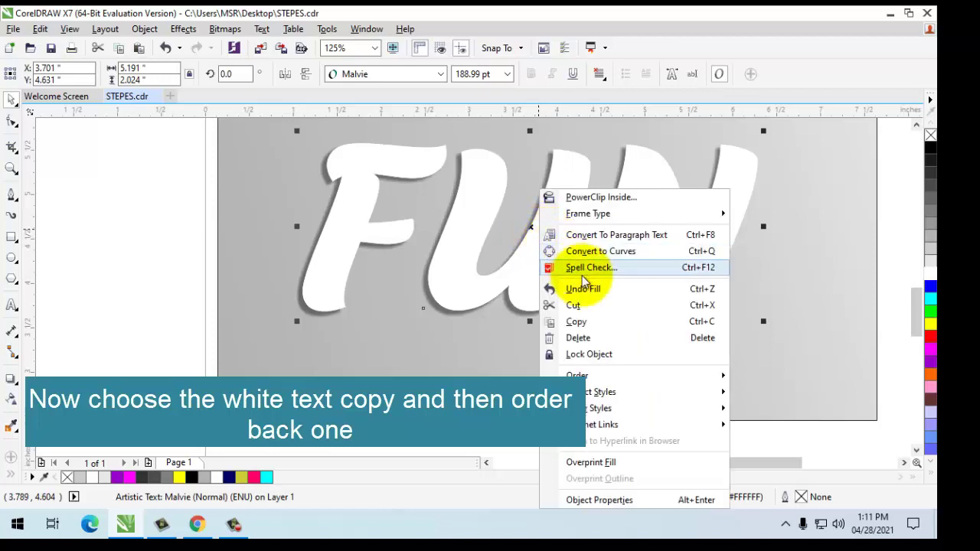
mouse_move(577, 375)
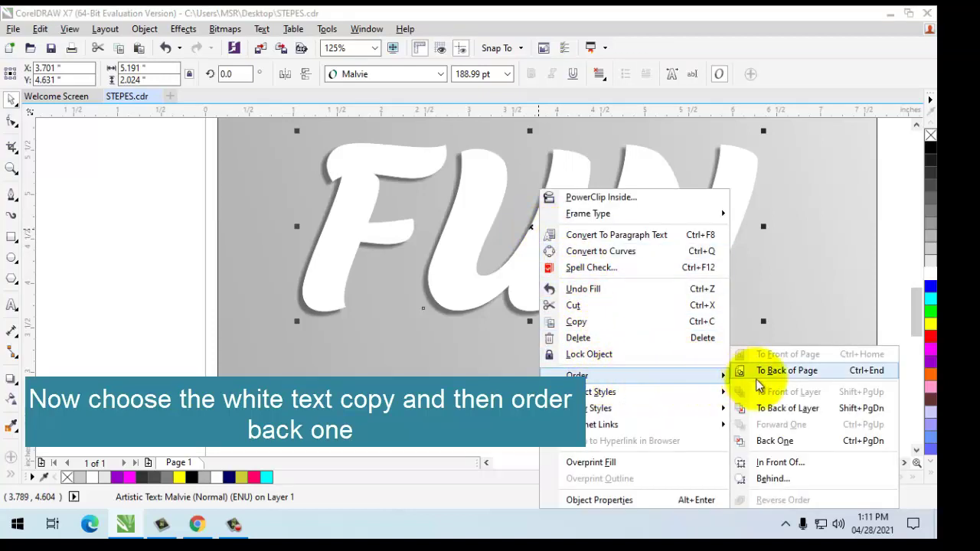
left_click(827, 443)
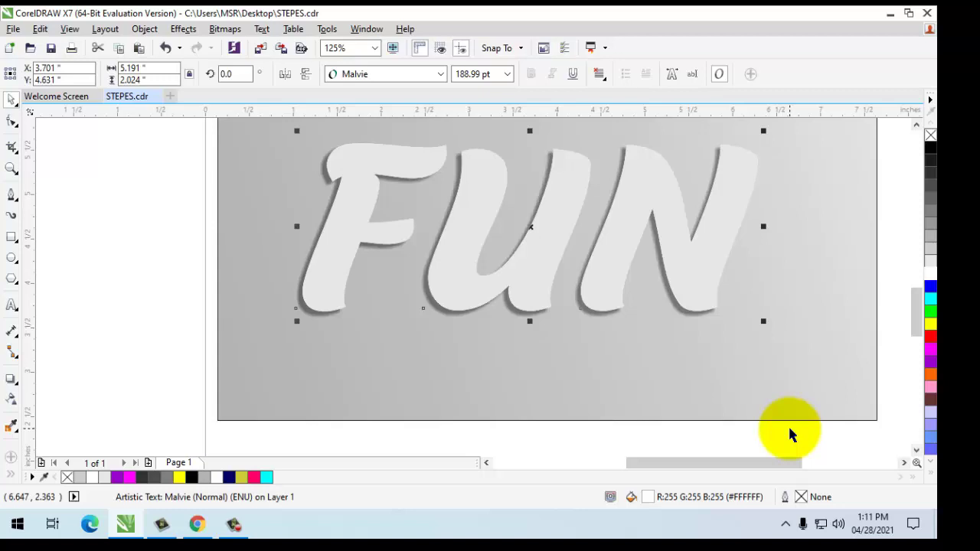
Step: Nudge the white FUN copy up one step so a thin white rim shows above the letters
key("Up")
scroll(645, 126, "up", 2)
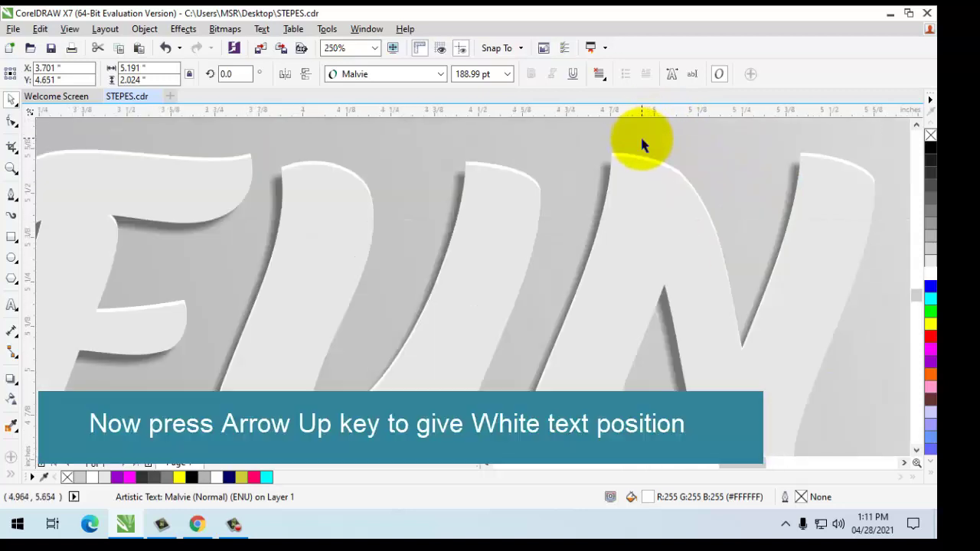
scroll(640, 135, "up", 5)
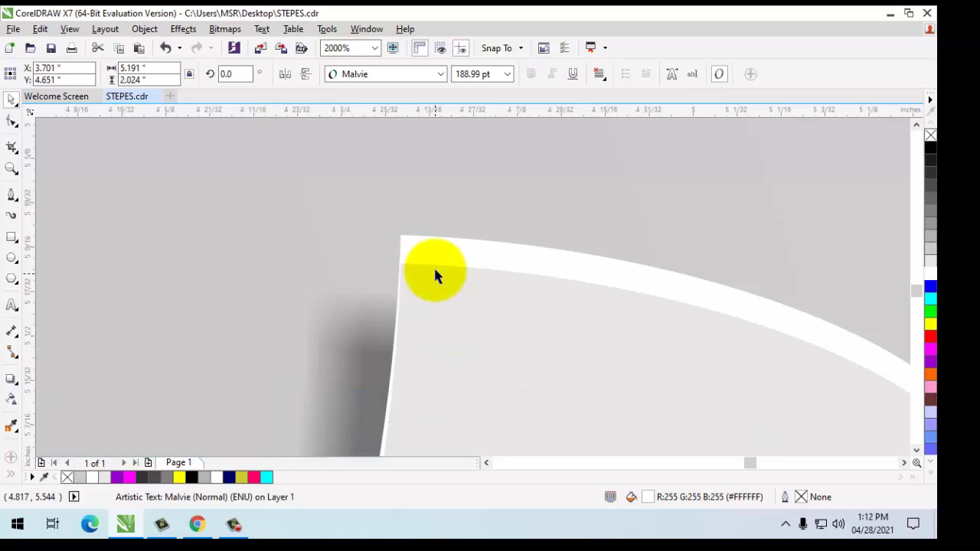
scroll(450, 244, "down", 2)
scroll(483, 242, "down", 3)
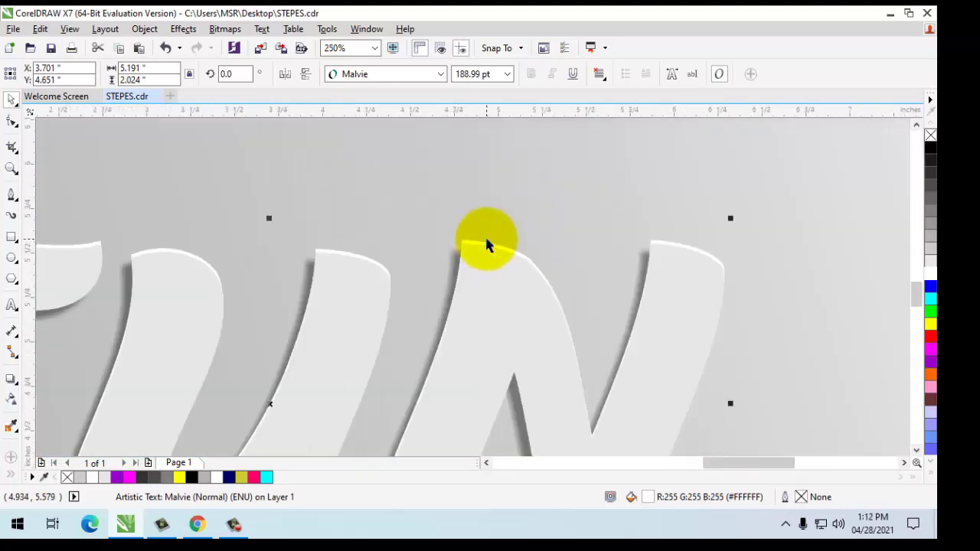
scroll(474, 245, "up", 2)
scroll(471, 244, "up", 3)
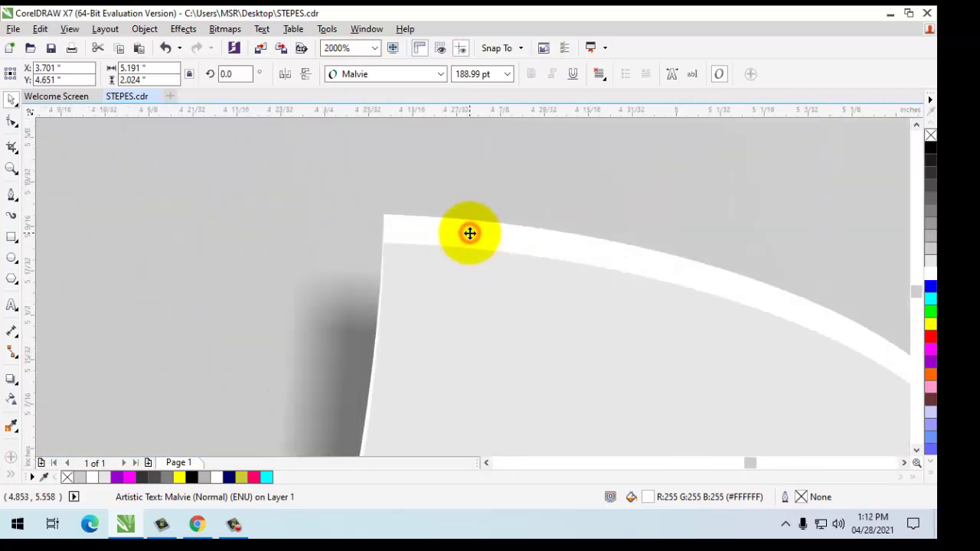
scroll(466, 224, "down", 1)
scroll(460, 252, "down", 1)
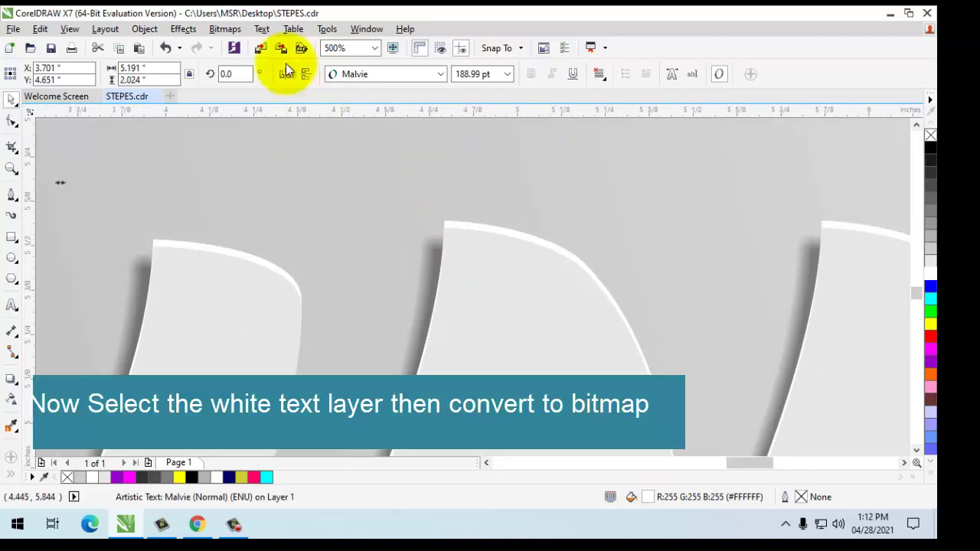
left_click(241, 29)
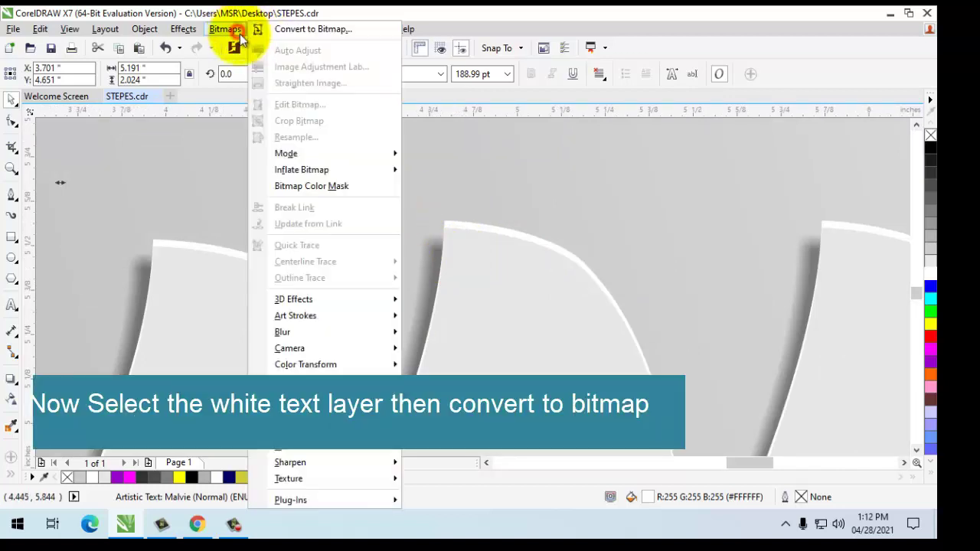
Step: Convert the white FUN copy to a 200 dpi RGB bitmap with a transparent background
left_click(309, 36)
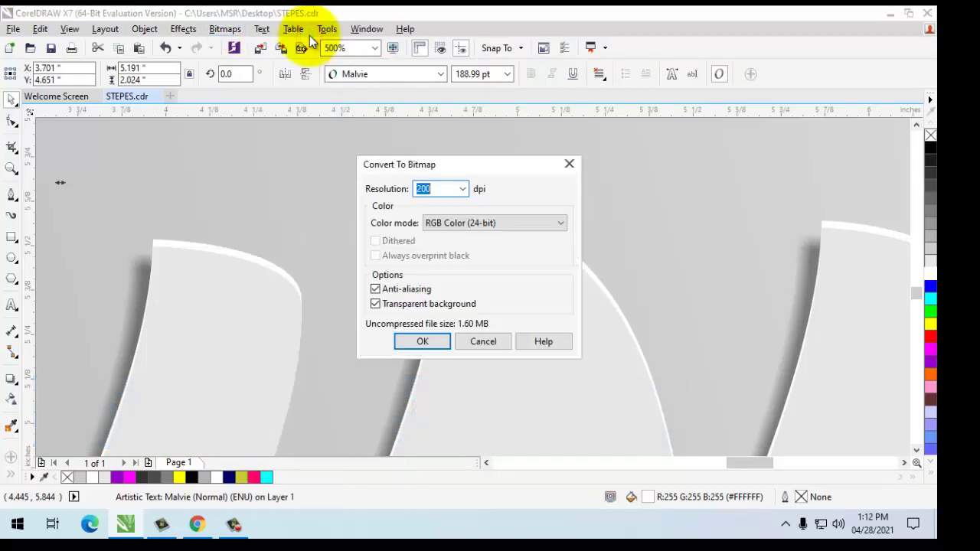
left_click(436, 191)
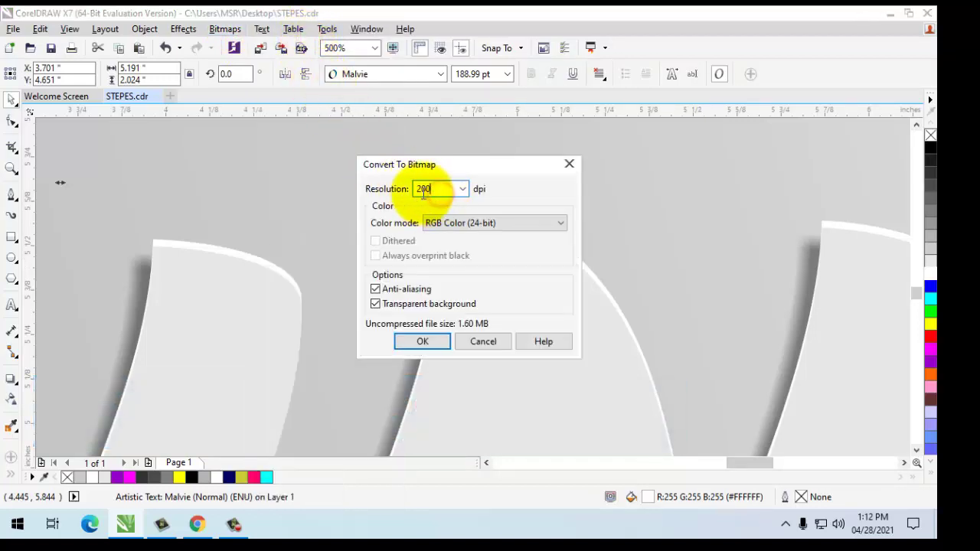
double_click(429, 189)
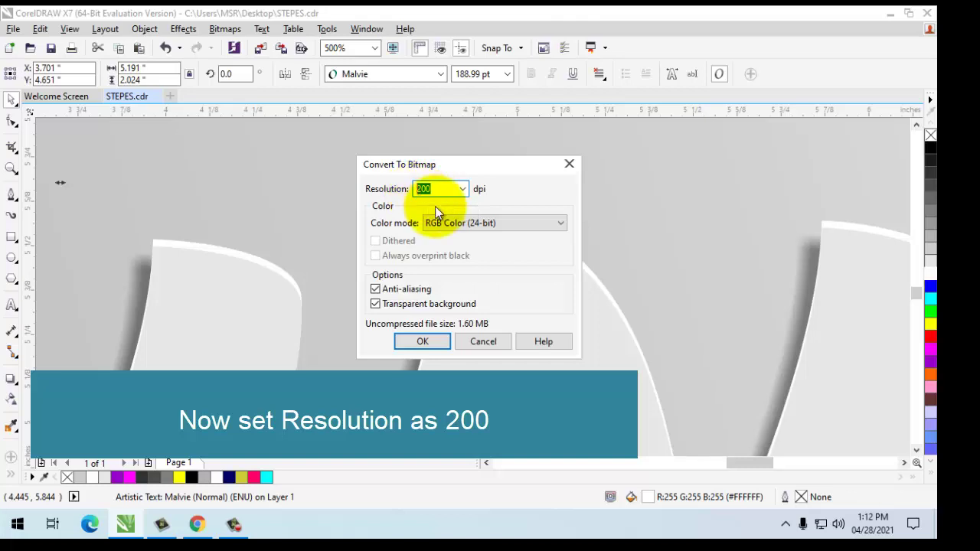
left_click(429, 341)
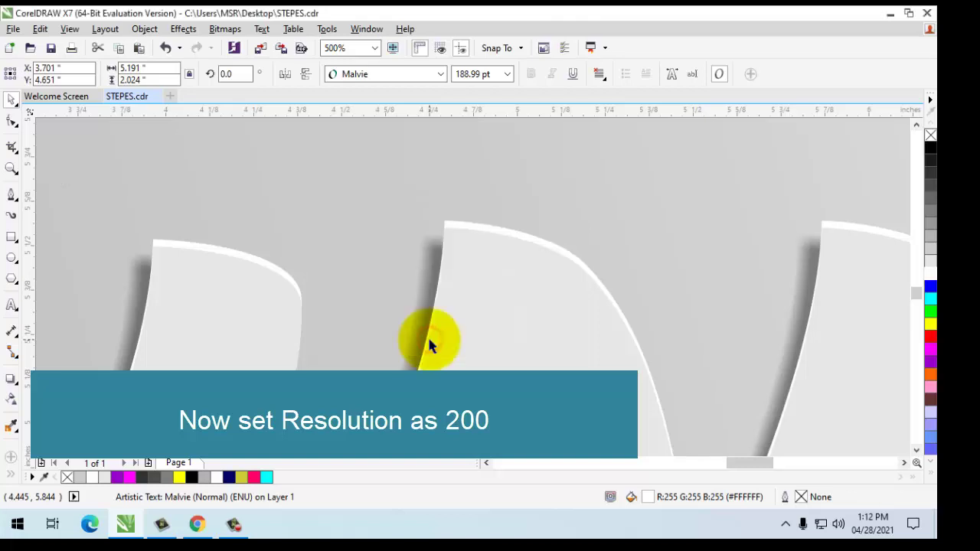
scroll(499, 223, "up", 3)
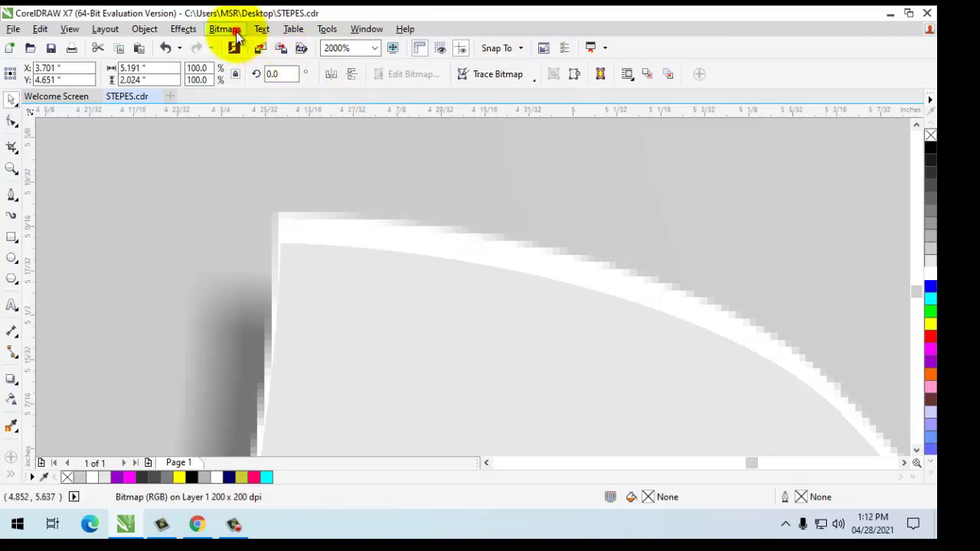
Step: Apply a 2.5-pixel Gaussian Blur to the white FUN bitmap
left_click(237, 34)
mouse_move(283, 332)
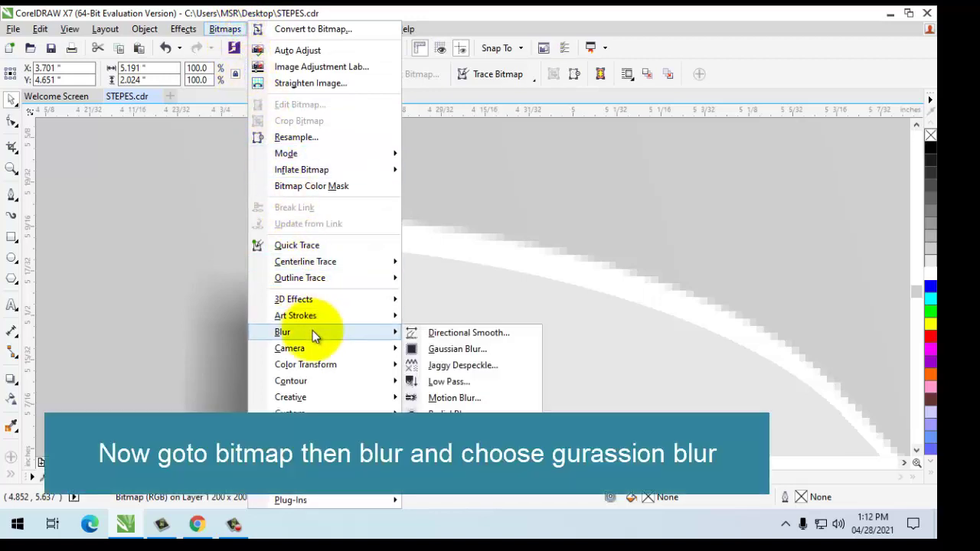
left_click(448, 351)
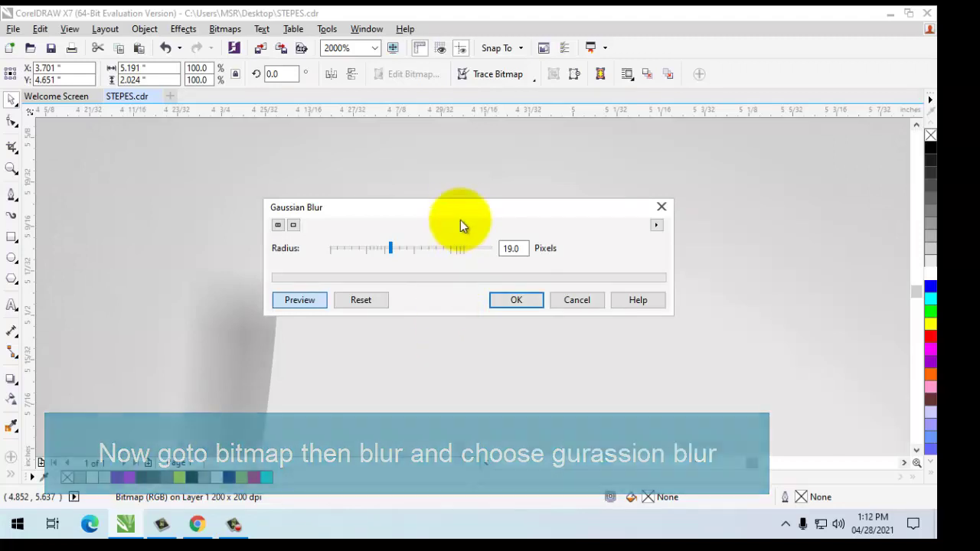
mouse_move(467, 205)
left_mouse_down()
mouse_move(517, 334)
mouse_move(699, 132)
mouse_move(521, 75)
left_mouse_up()
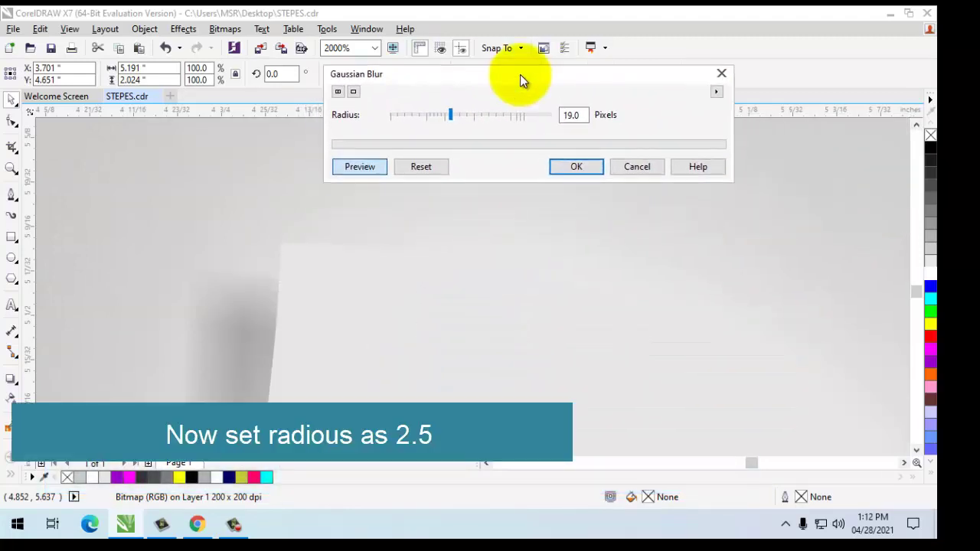
left_click(573, 115)
double_click(586, 115)
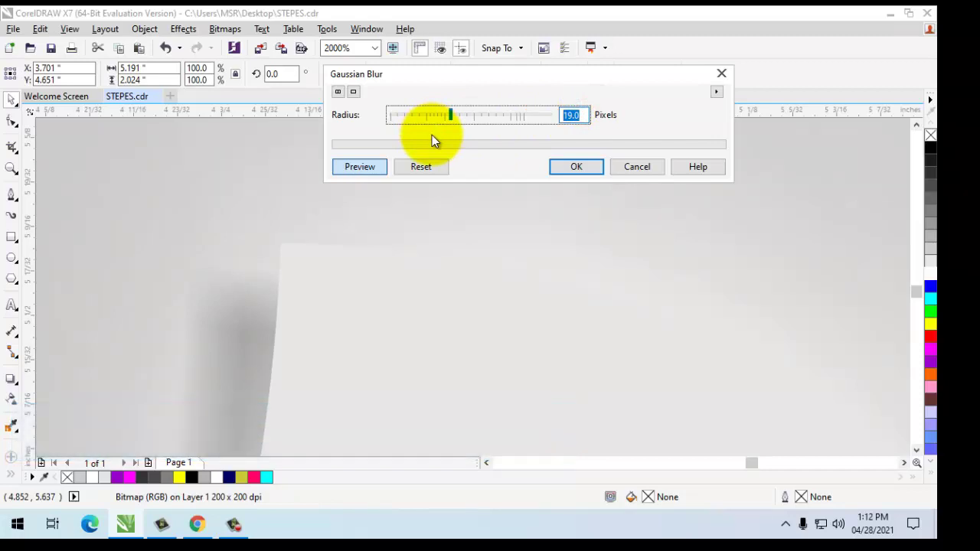
type("5")
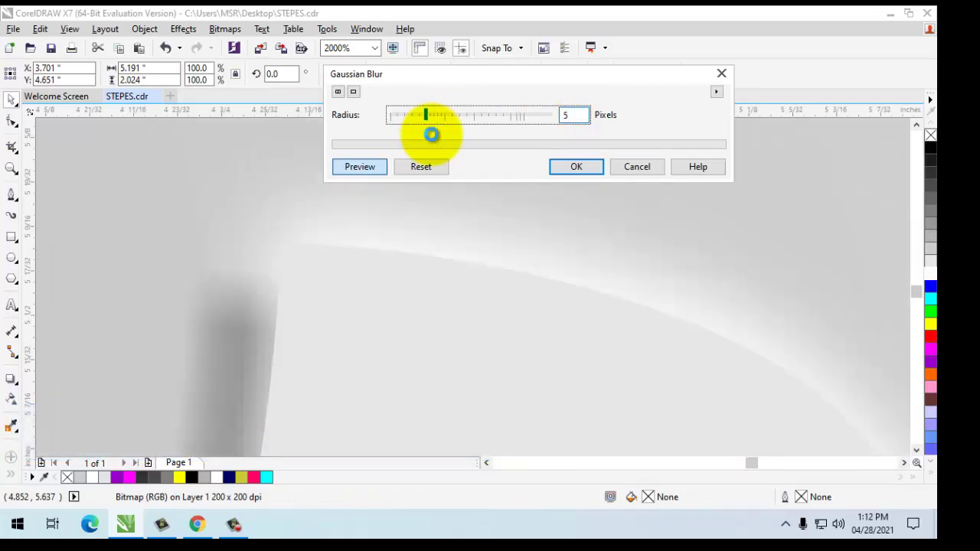
left_click_drag(424, 119, 408, 130)
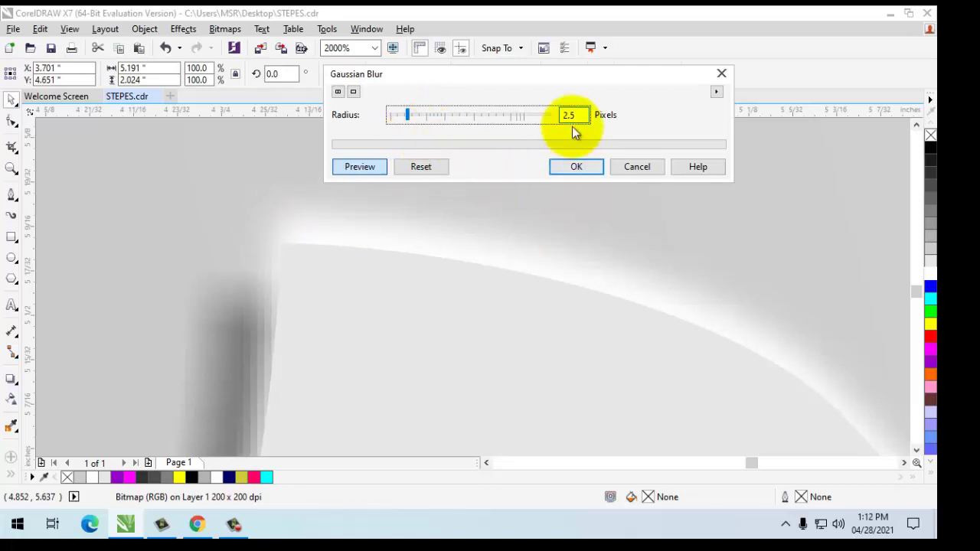
left_click(587, 167)
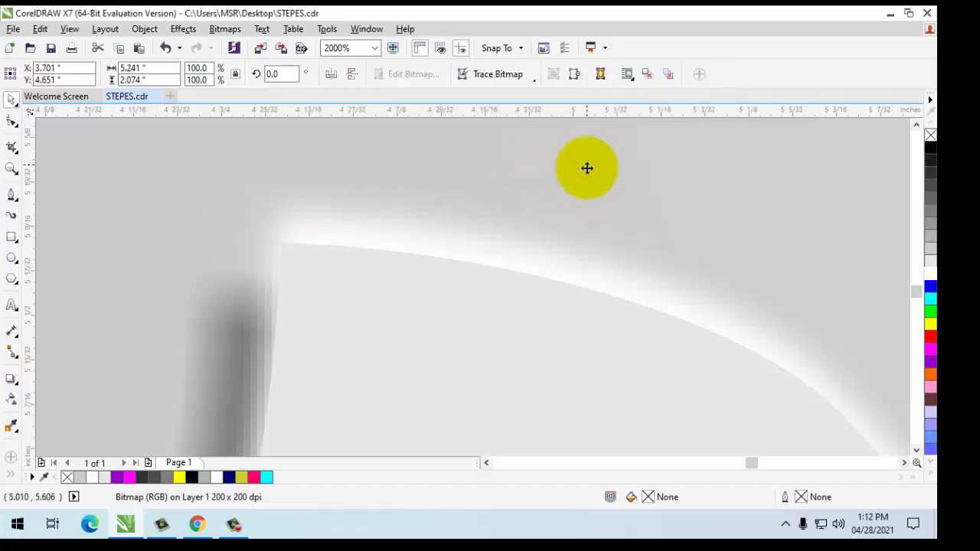
Step: Give the blurred white bitmap uniform transparency in Add merge mode at 86
scroll(576, 233, "down", 2)
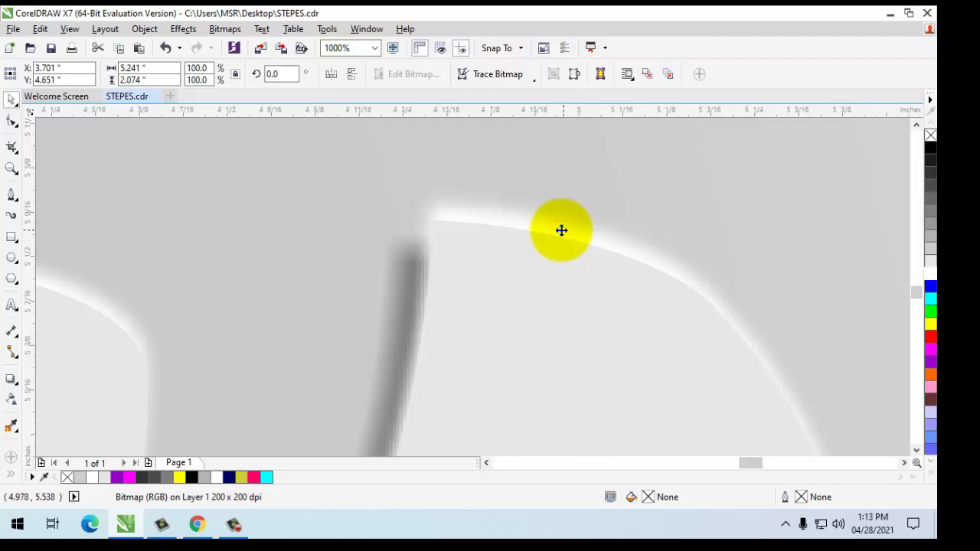
left_click(12, 399)
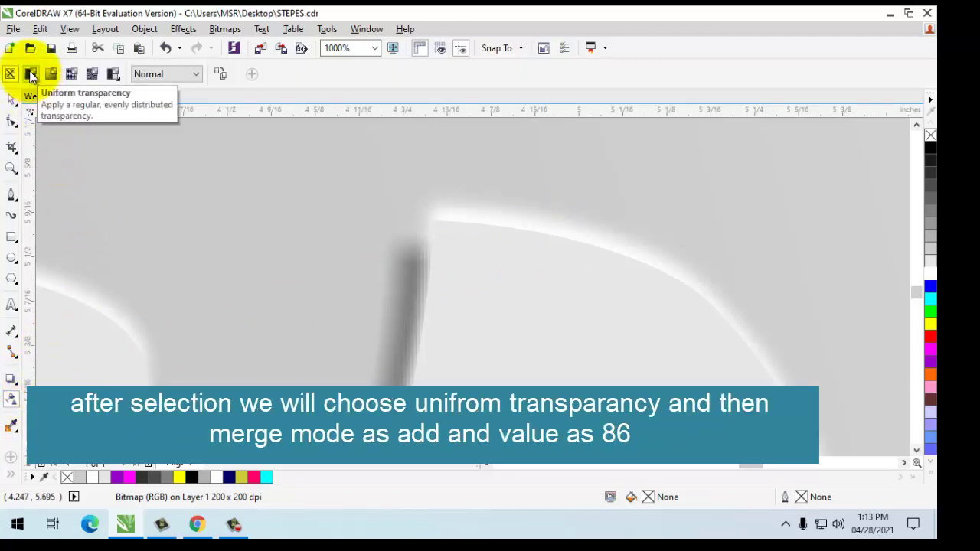
left_click(30, 73)
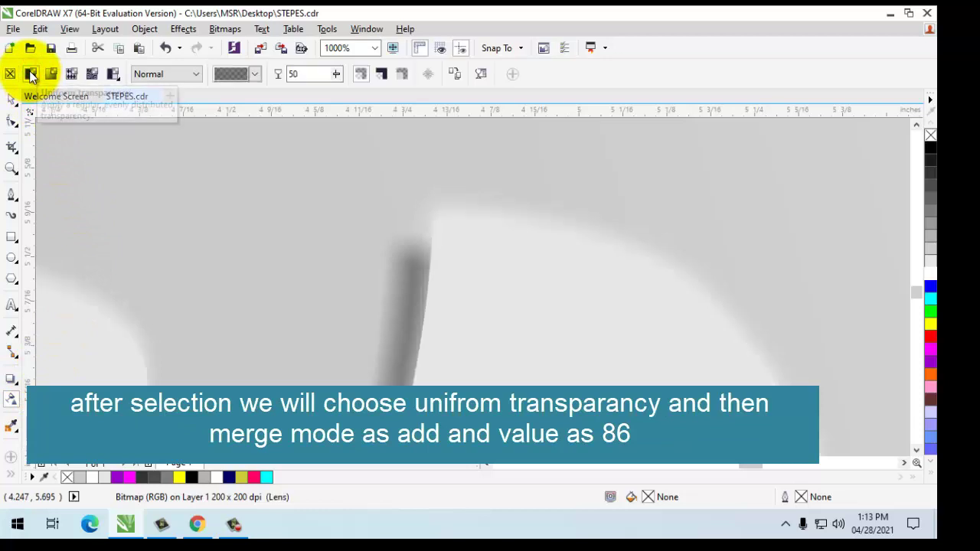
left_click(181, 75)
left_click(178, 106)
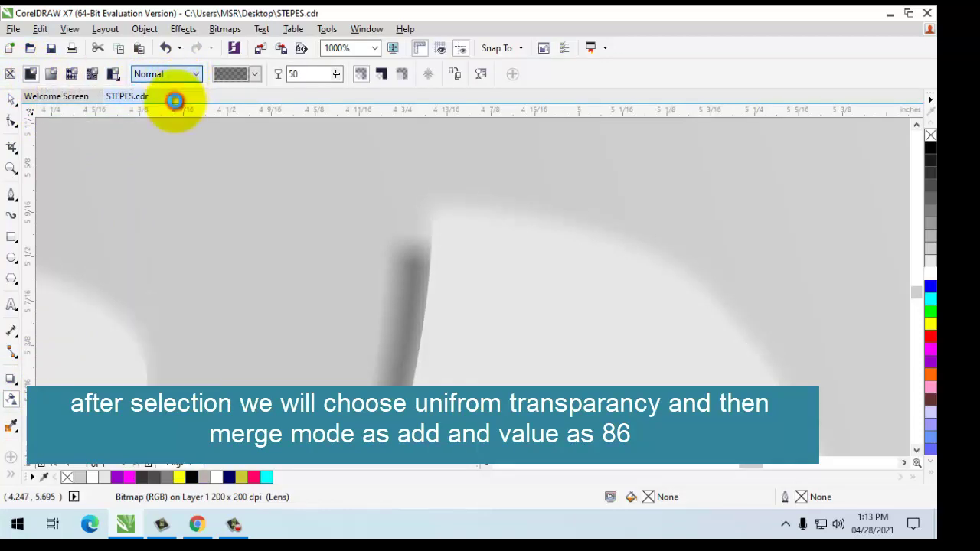
double_click(314, 73)
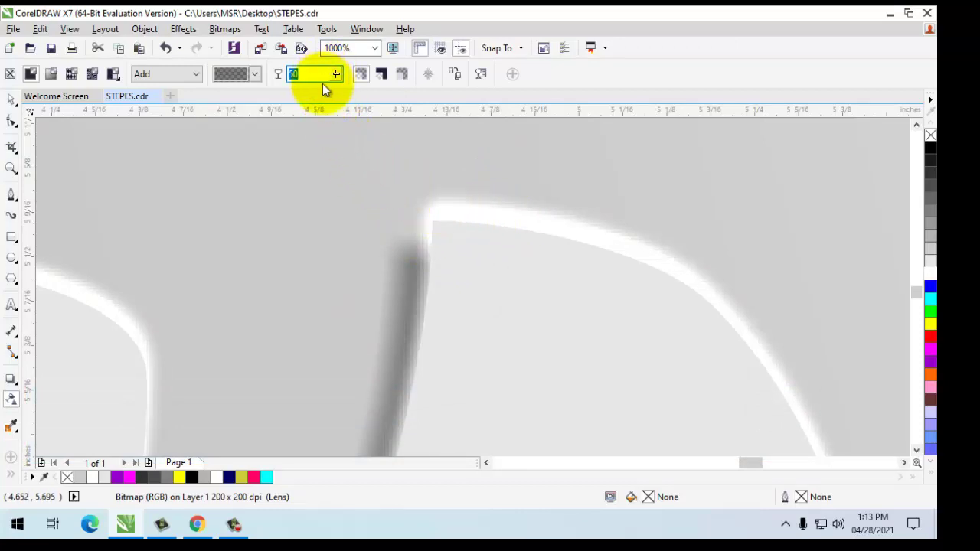
type("8")
left_click(322, 83)
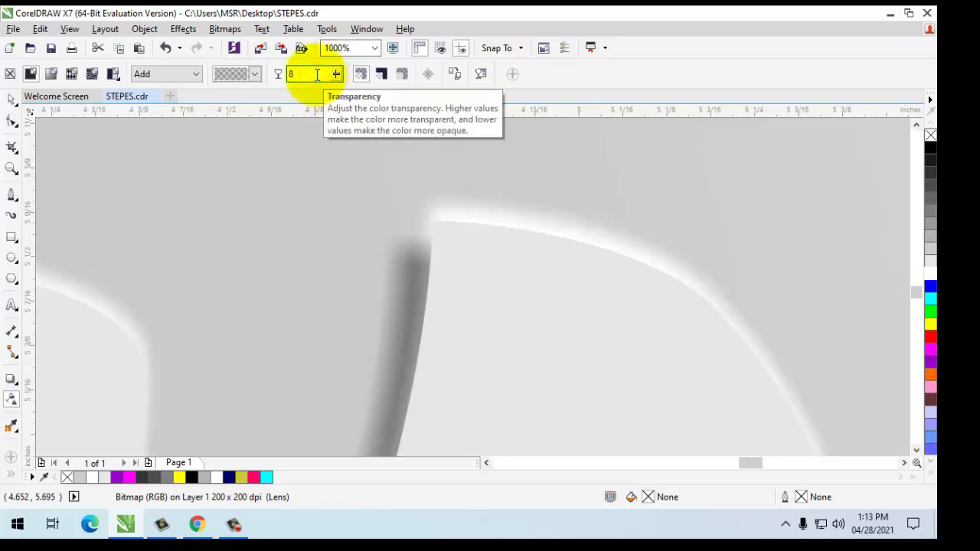
type("6")
key("Return")
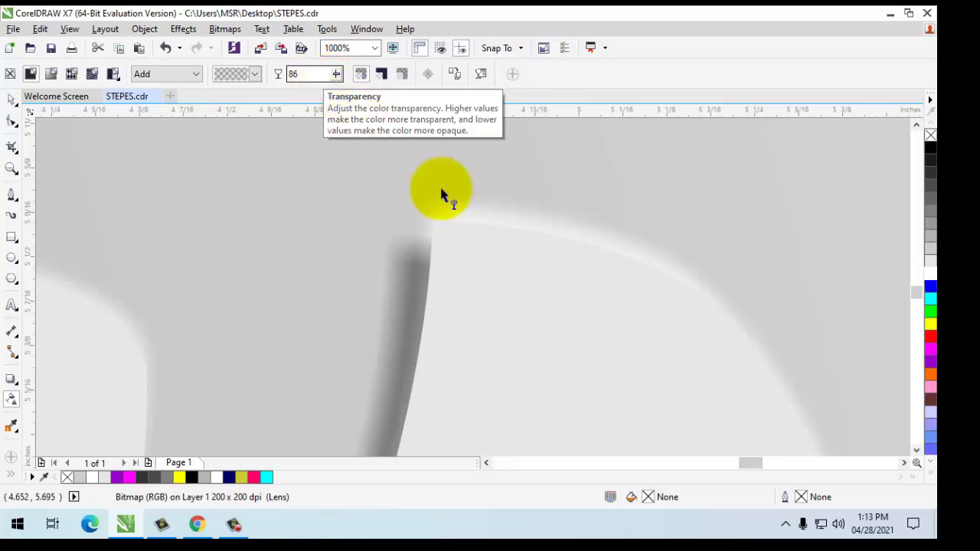
scroll(531, 205, "down", 2)
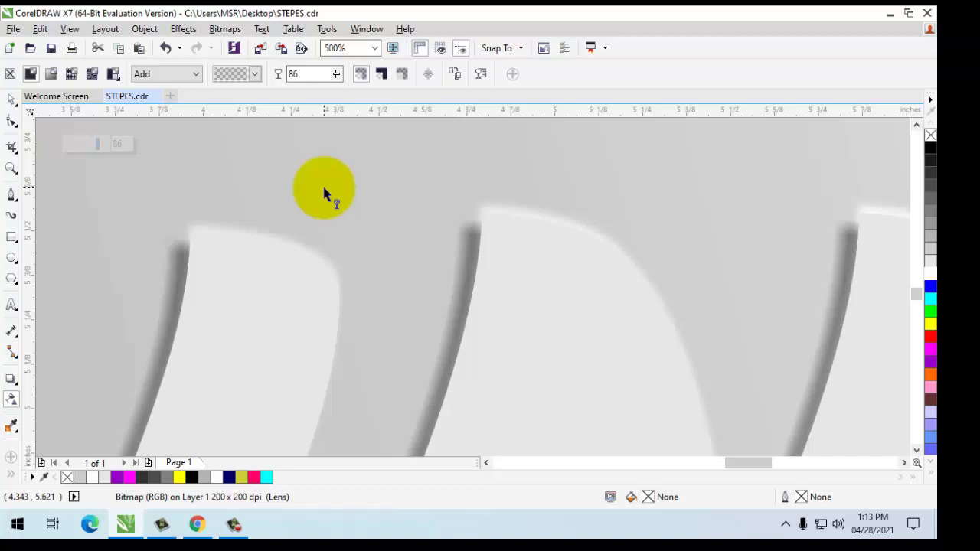
scroll(329, 203, "down", 3)
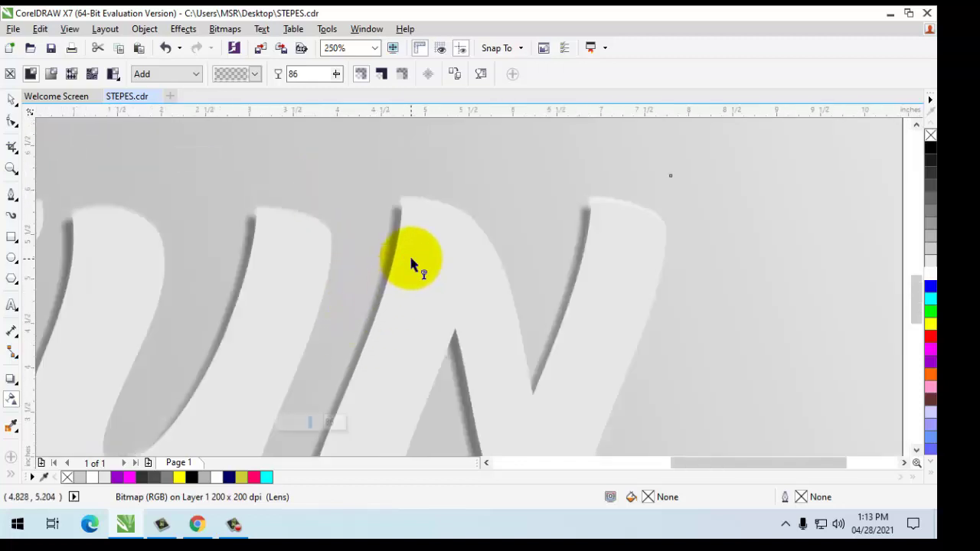
scroll(409, 254, "down", 1)
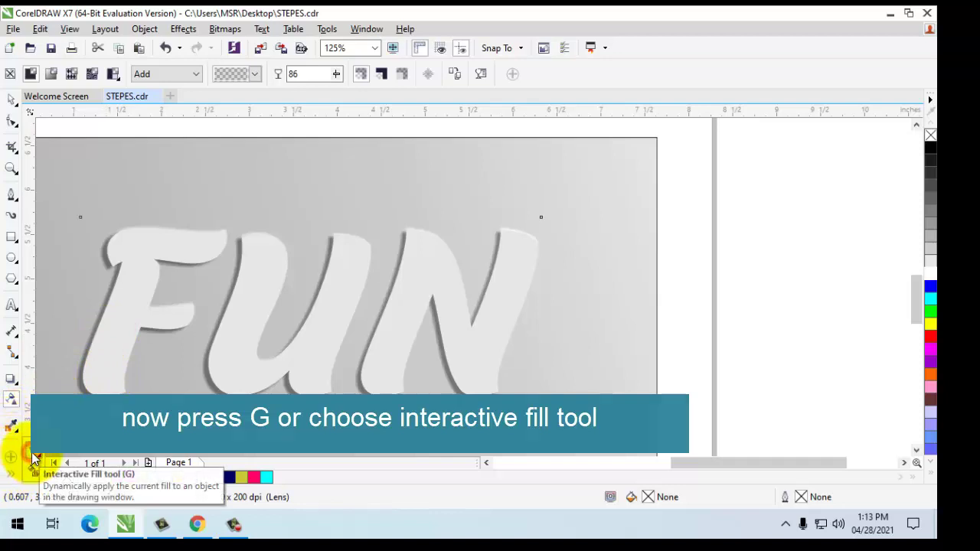
Step: Lay a linear fountain fill on the FUN text from the base of the F rightward
left_click(34, 458)
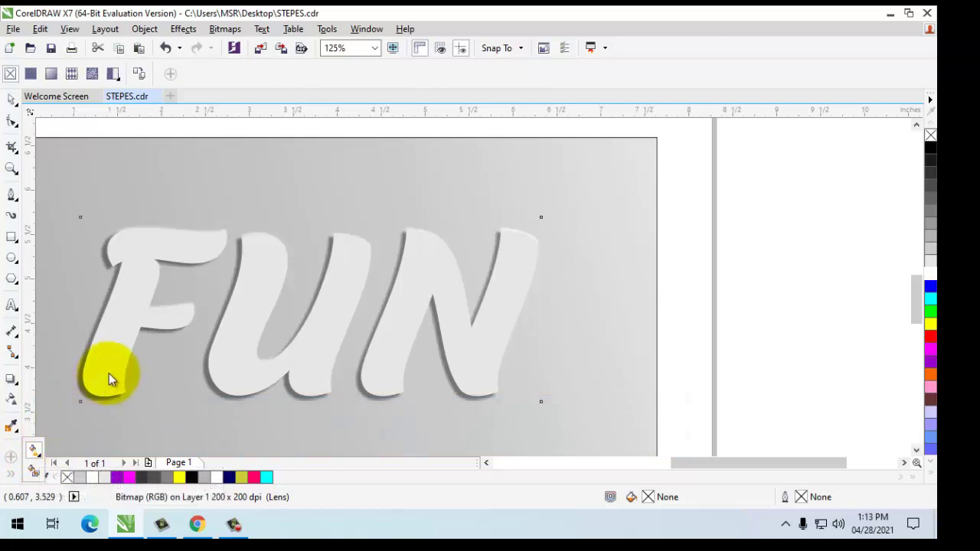
left_click(119, 345)
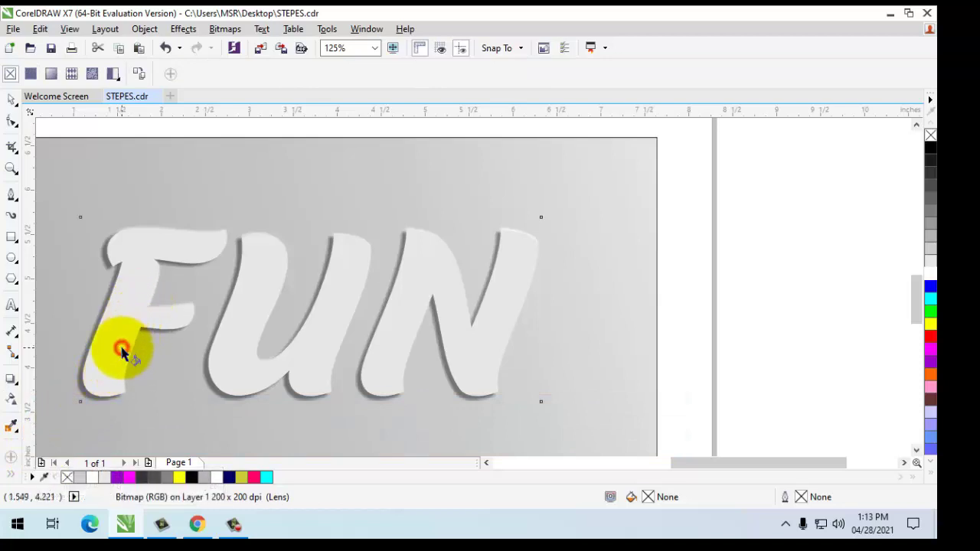
left_click_drag(114, 354, 536, 308)
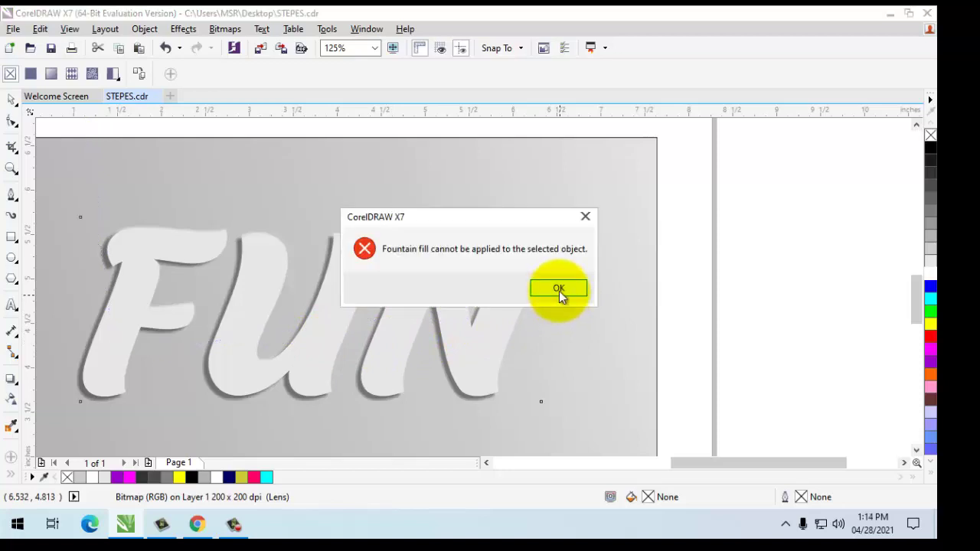
left_click(559, 293)
left_click(103, 374)
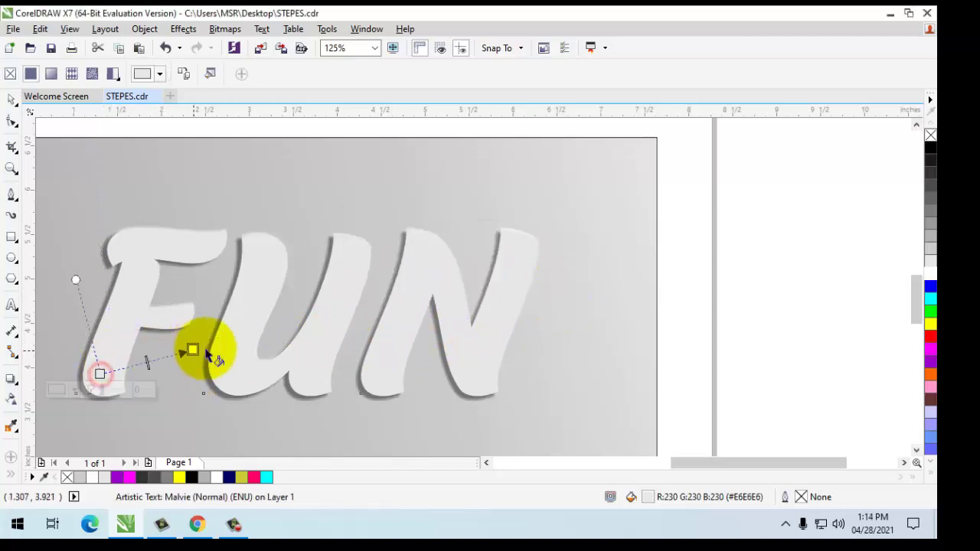
left_click_drag(456, 304, 508, 292)
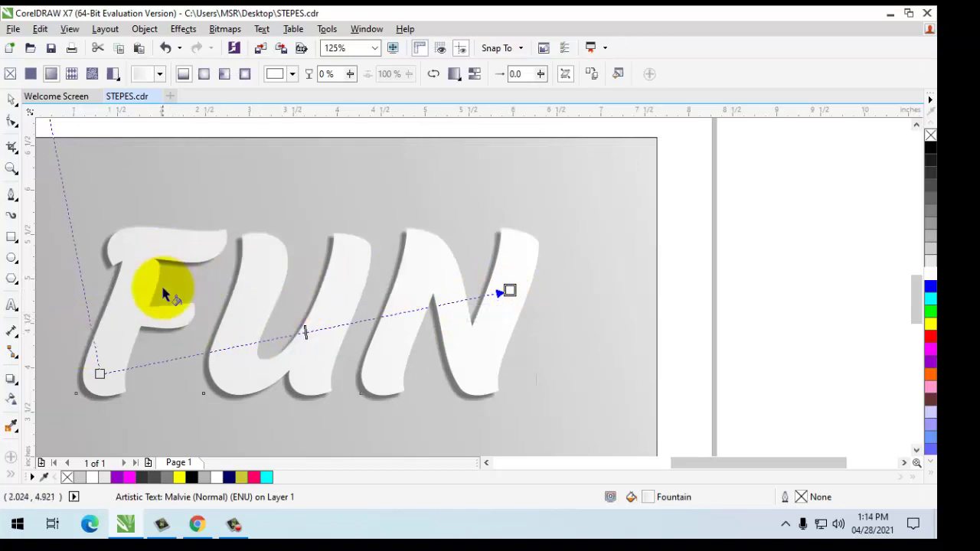
Step: Set the FUN gradient colours from 30% Black to a lighter gray
left_click_drag(508, 289, 595, 262)
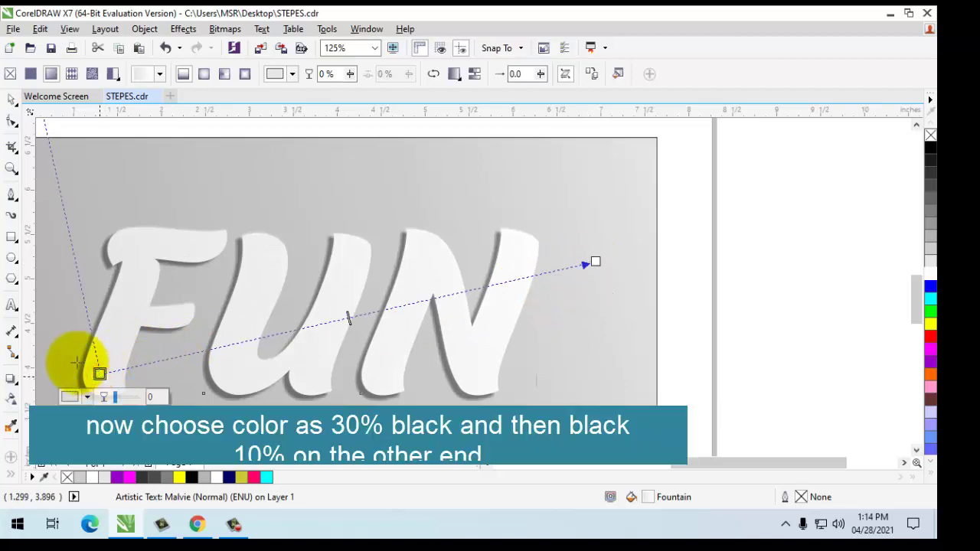
left_click(100, 374)
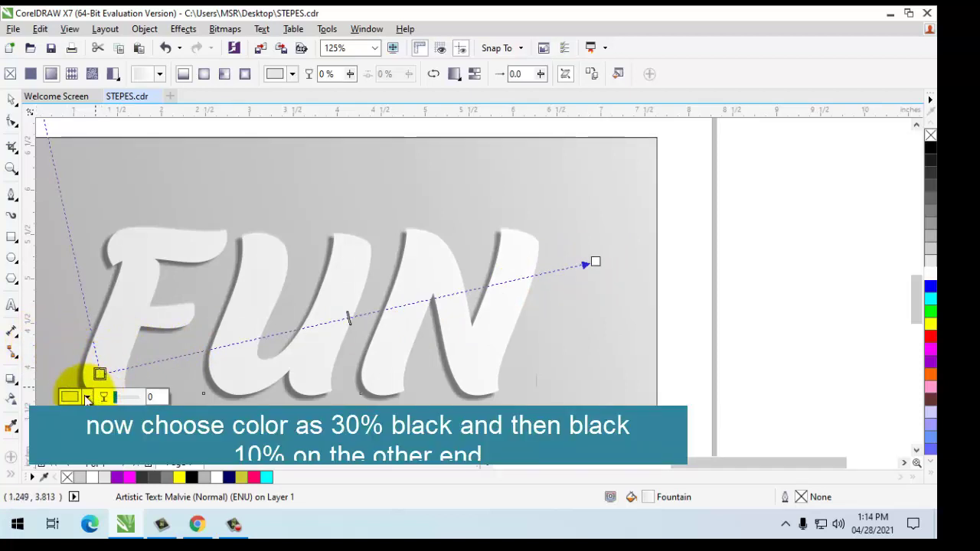
left_click(85, 397)
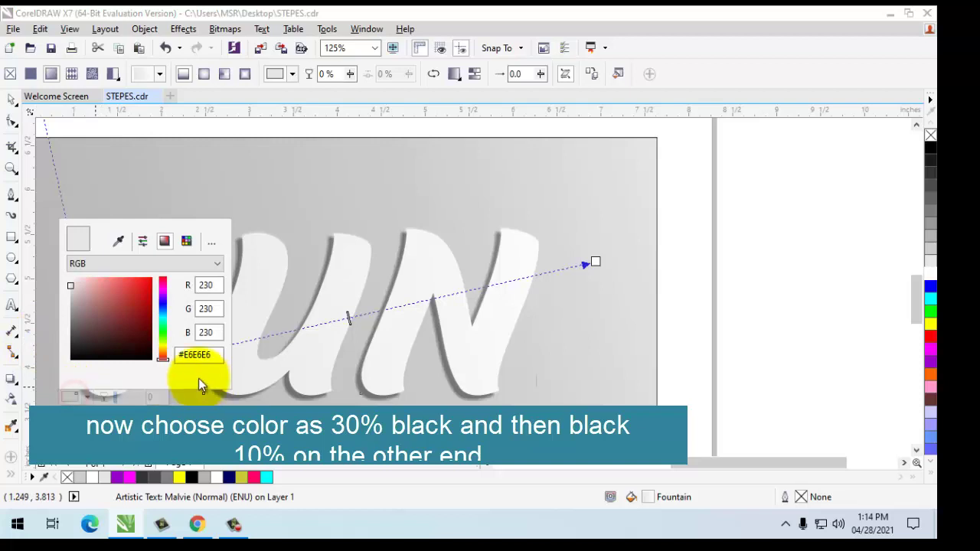
left_click(118, 241)
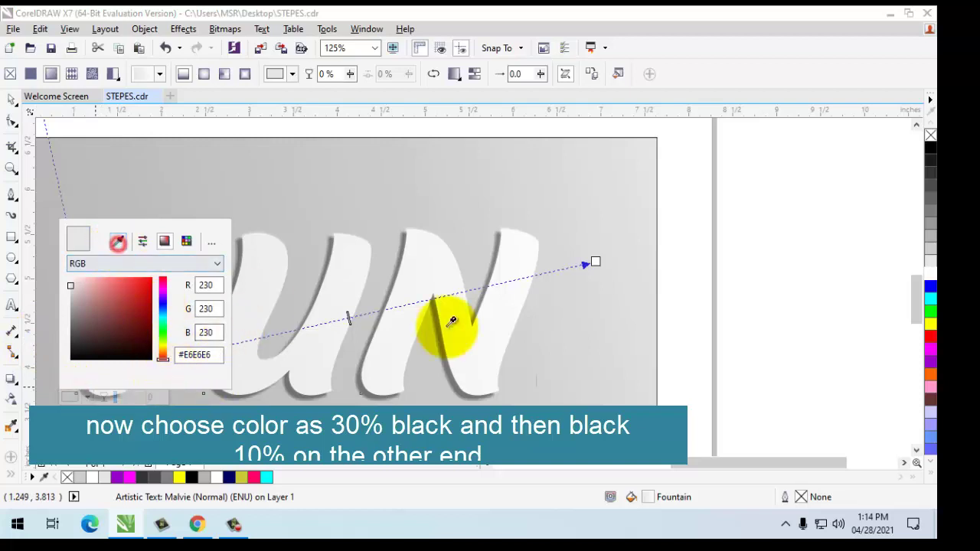
left_click(931, 239)
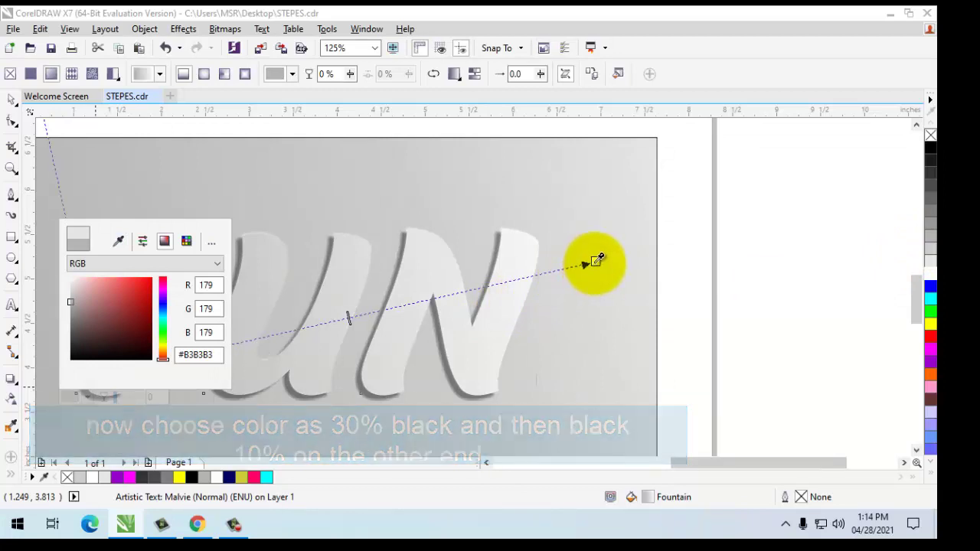
left_click(595, 262)
left_click(595, 262)
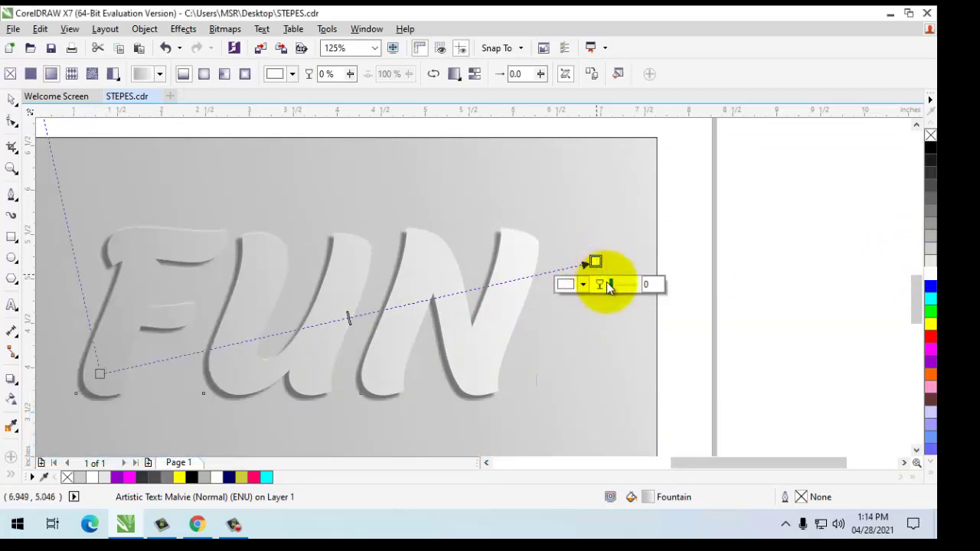
left_click(931, 262)
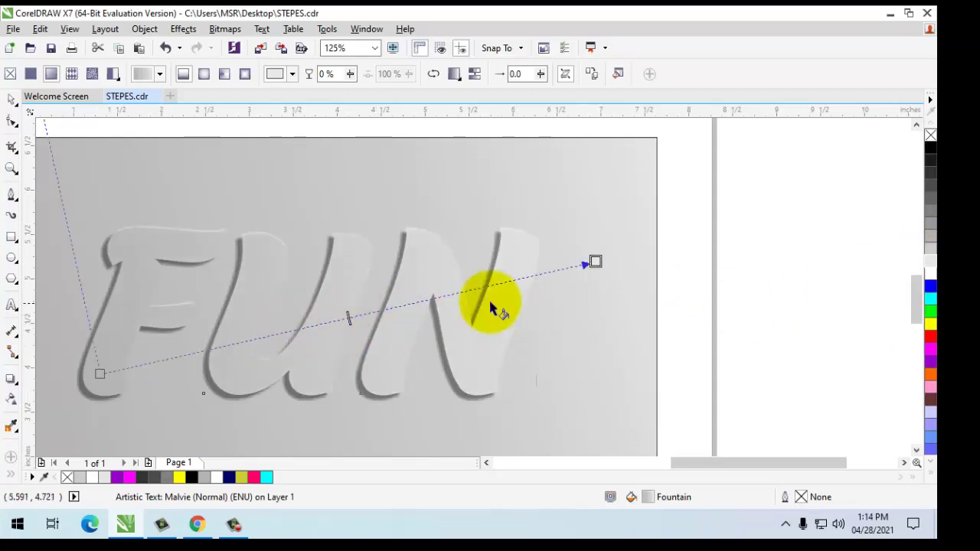
Step: Angle the gradient from lower-left of the F and shift its midpoint toward the N
left_click_drag(596, 262, 641, 243)
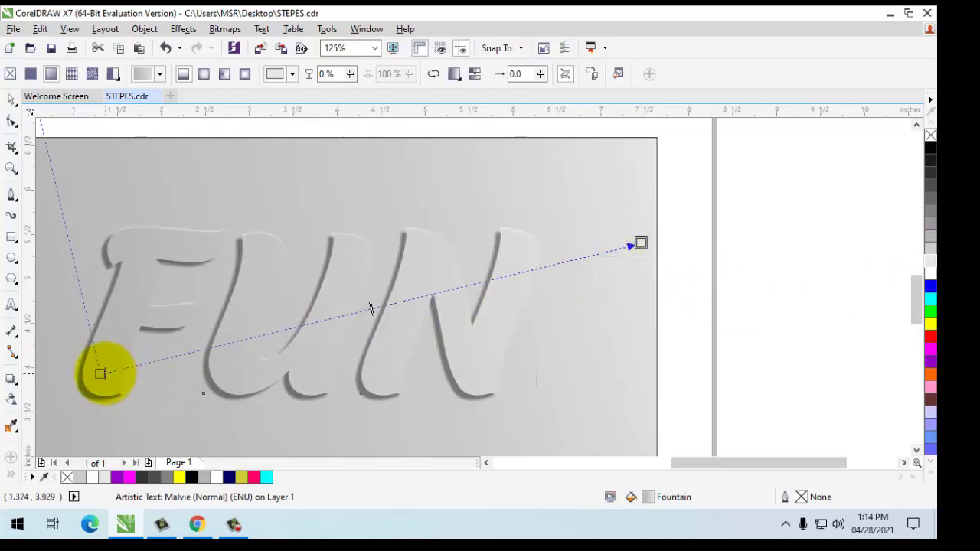
left_click_drag(100, 374, 62, 408)
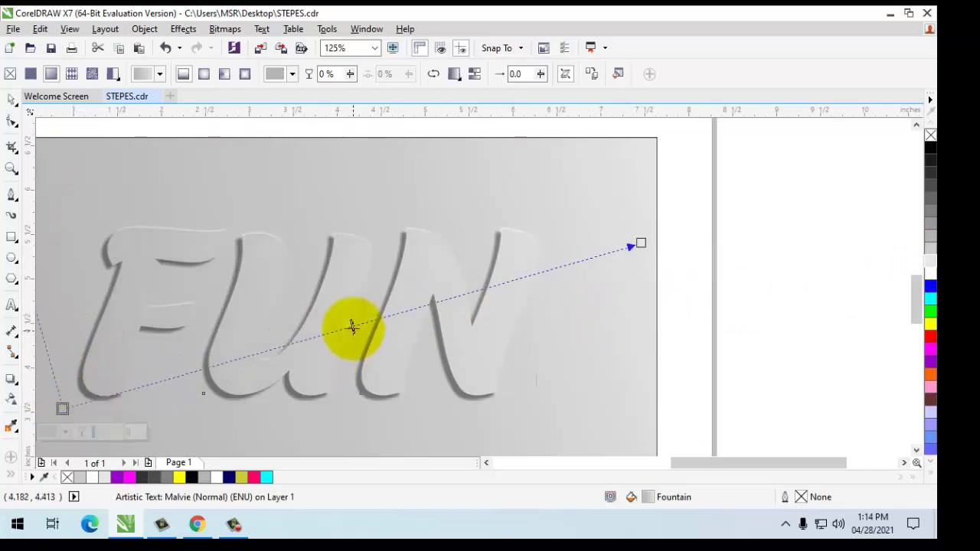
left_click_drag(352, 327, 468, 294)
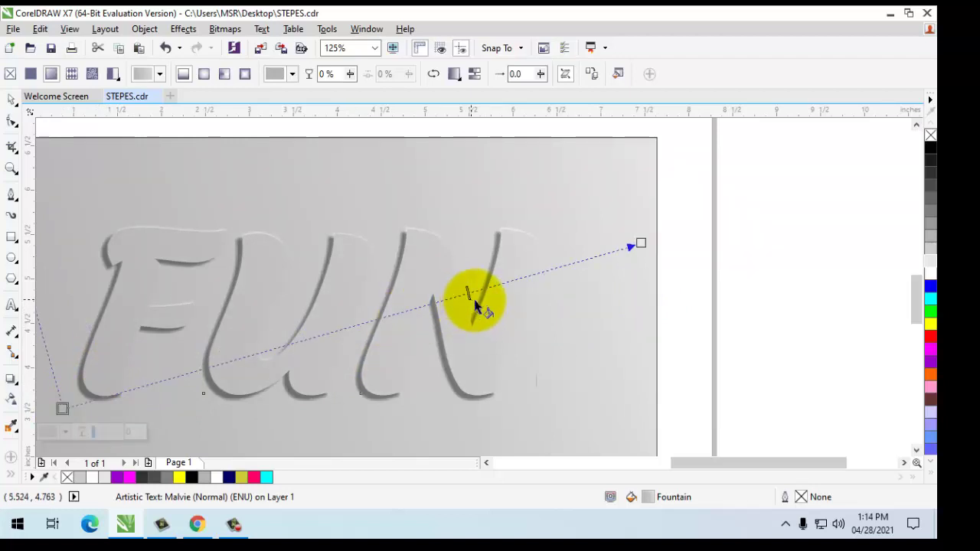
left_click_drag(469, 291, 491, 285)
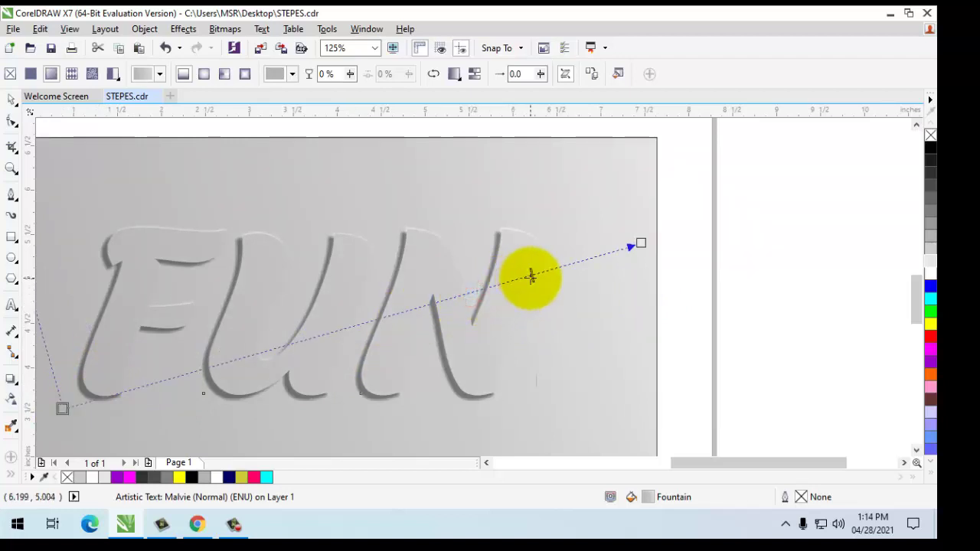
left_click(604, 318)
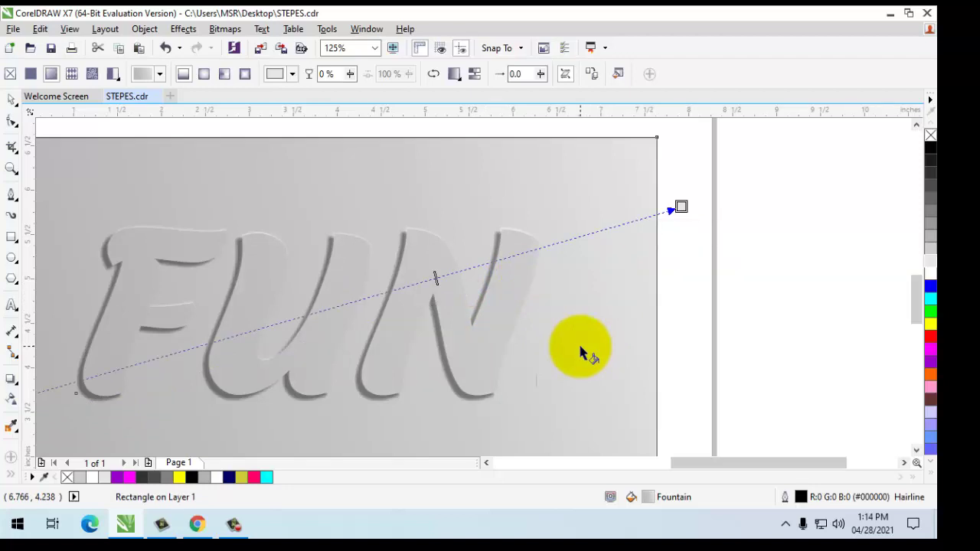
Step: Try contour drags on the FUN lettering, undoing one and dismissing two offset errors
left_click(11, 383)
left_click(50, 395)
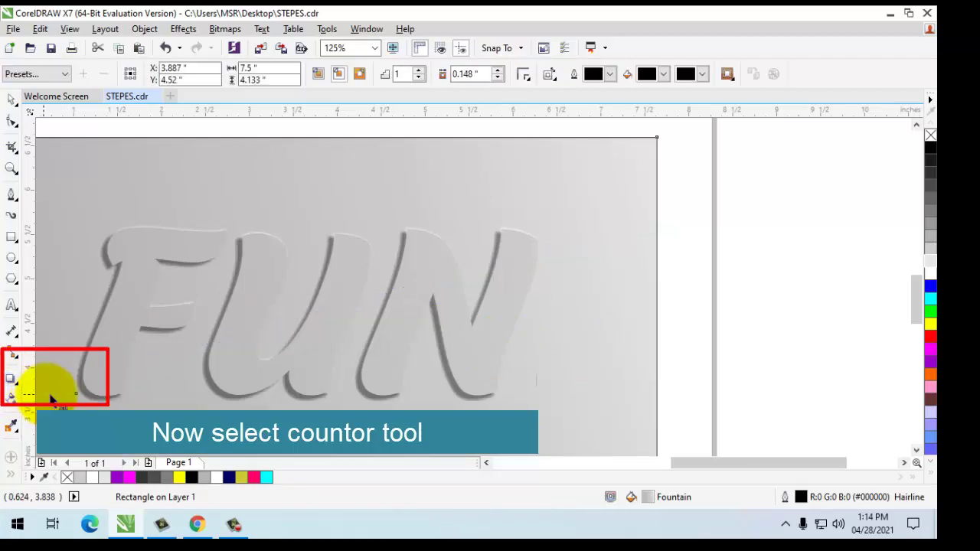
scroll(138, 383, "up", 1)
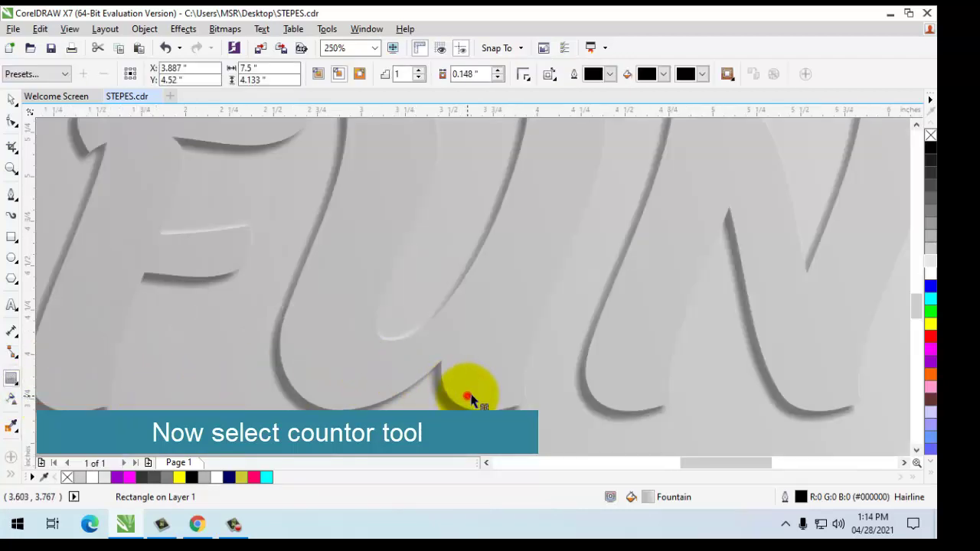
left_click_drag(468, 399, 464, 363)
scroll(400, 366, "down", 1)
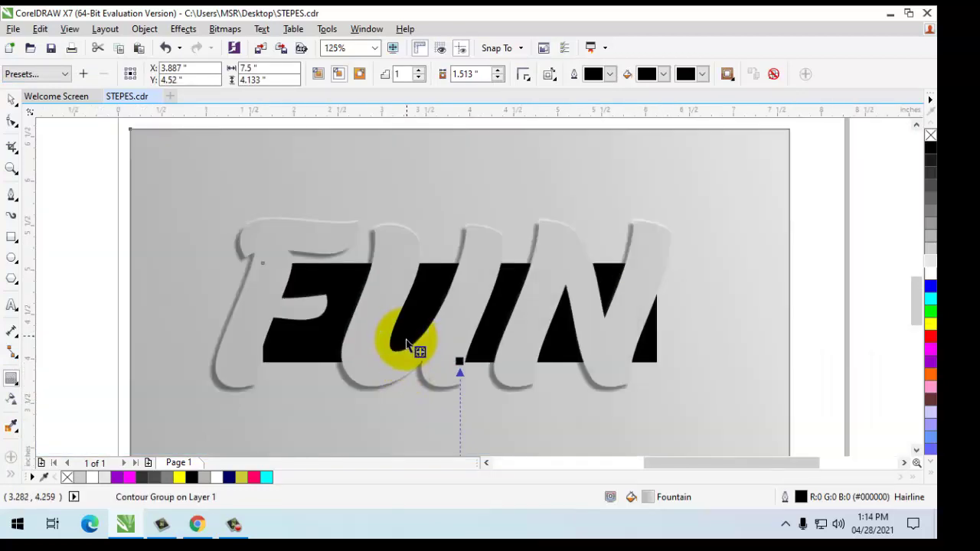
key("ctrl+z")
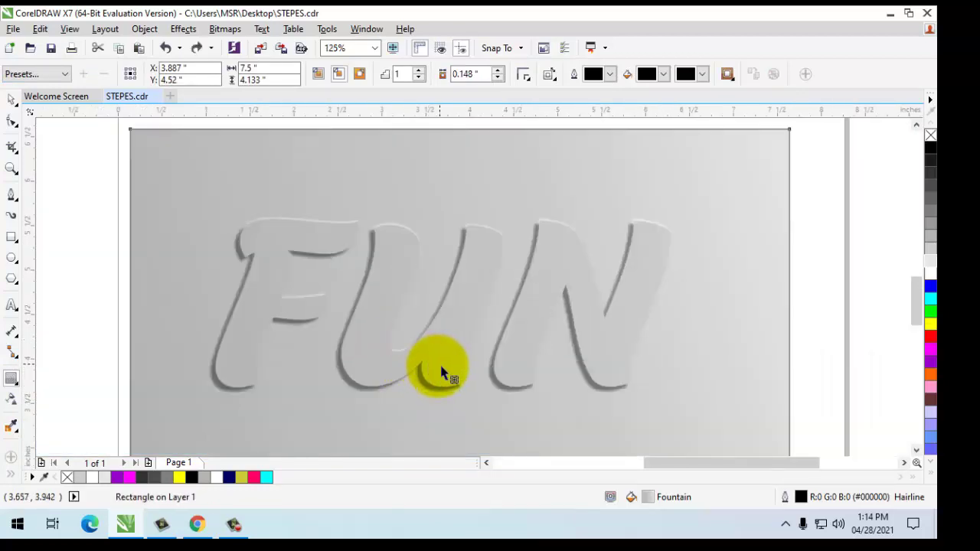
mouse_move(433, 366)
left_mouse_down()
mouse_move(439, 324)
mouse_move(441, 337)
left_mouse_up()
left_click(500, 289)
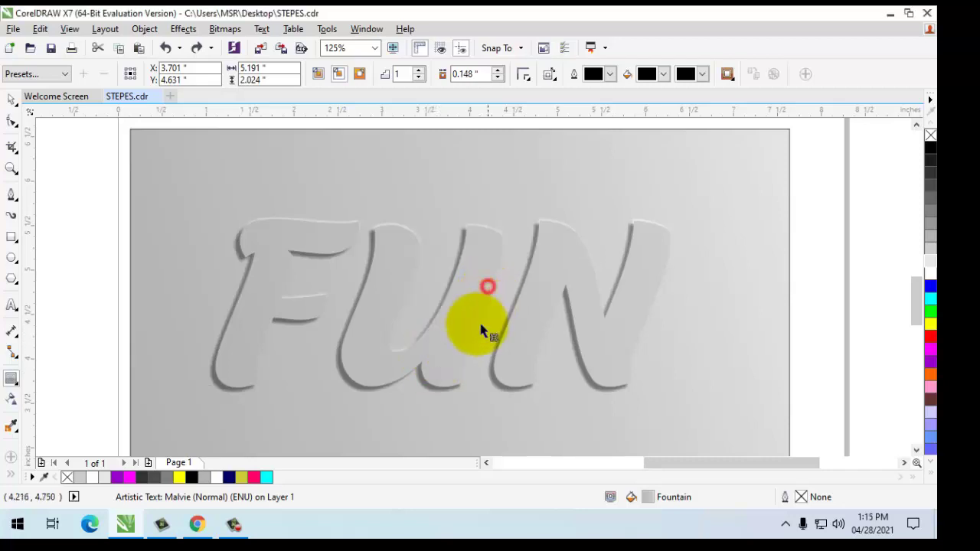
mouse_move(444, 375)
left_mouse_down()
mouse_move(442, 358)
mouse_move(464, 329)
left_mouse_up()
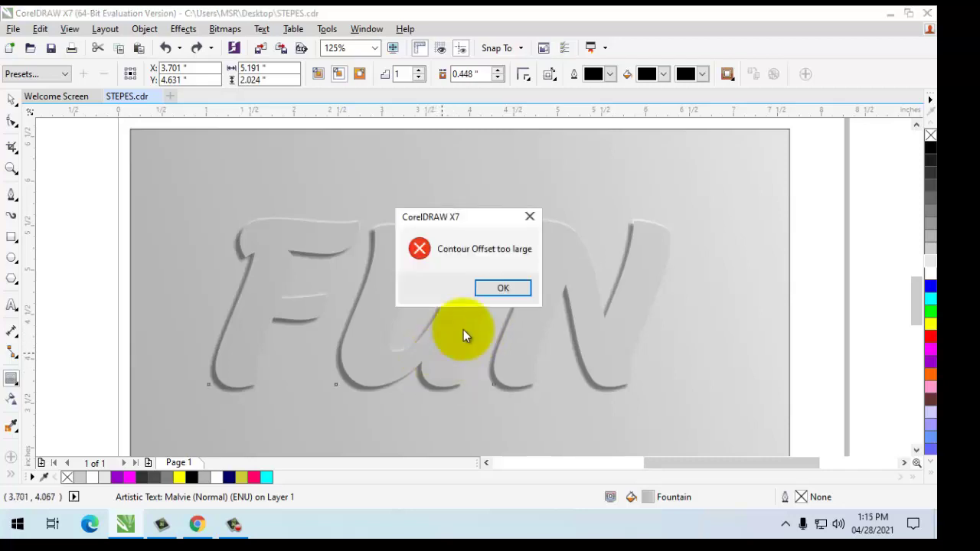
left_click(501, 286)
Step: Create an inside contour on FUN and tighten its offset to 0.168 inch
scroll(438, 387, "up", 1)
left_click_drag(442, 387, 444, 364)
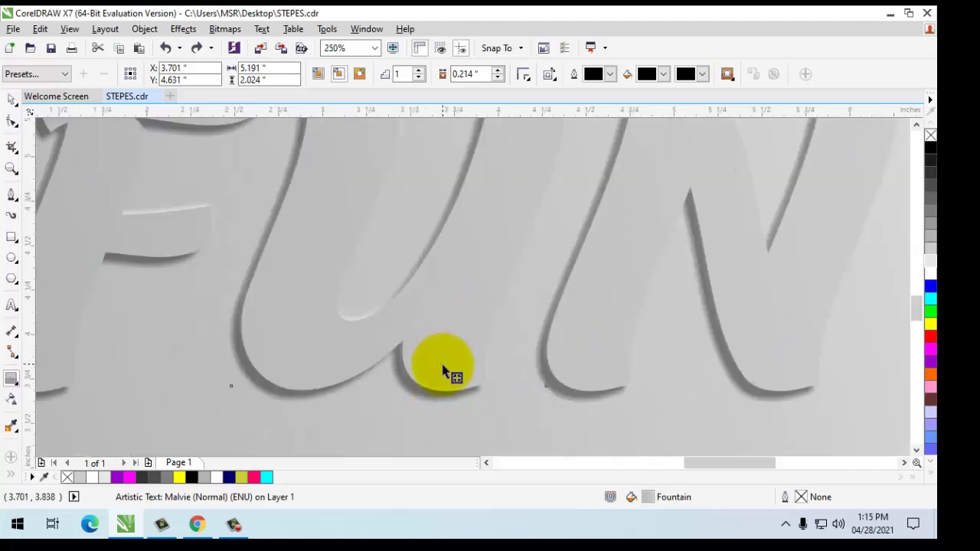
left_click_drag(445, 364, 443, 368)
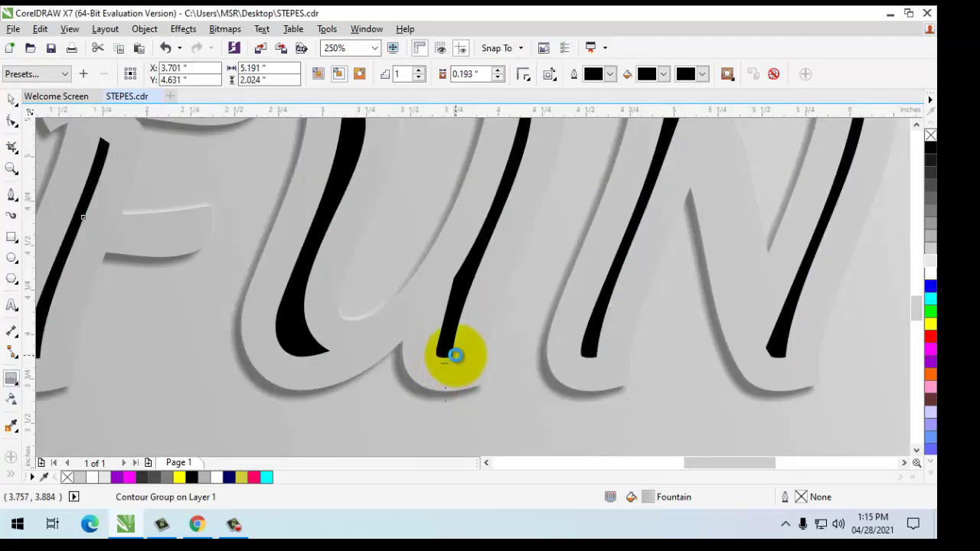
scroll(448, 353, "down", 1)
scroll(450, 387, "up", 1)
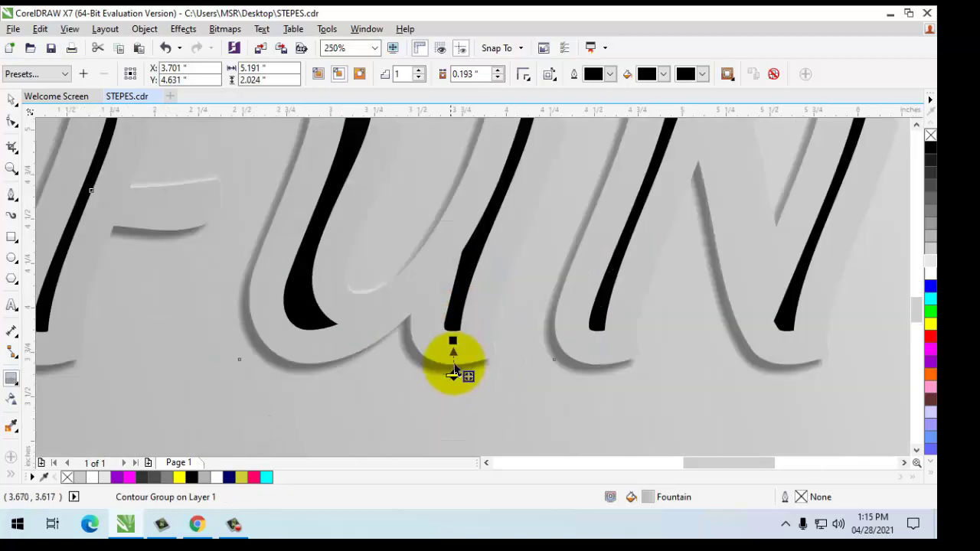
left_click_drag(453, 348, 452, 352)
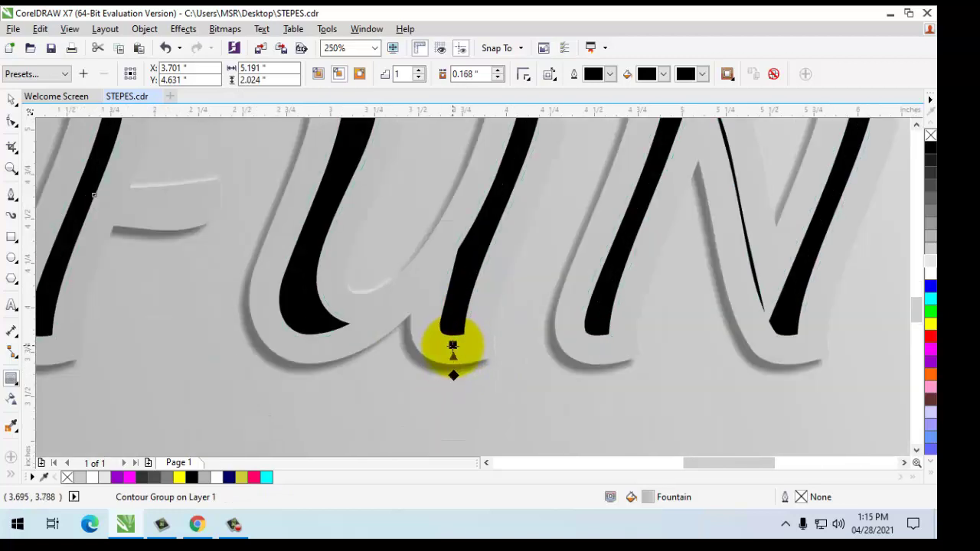
scroll(409, 340, "down", 1)
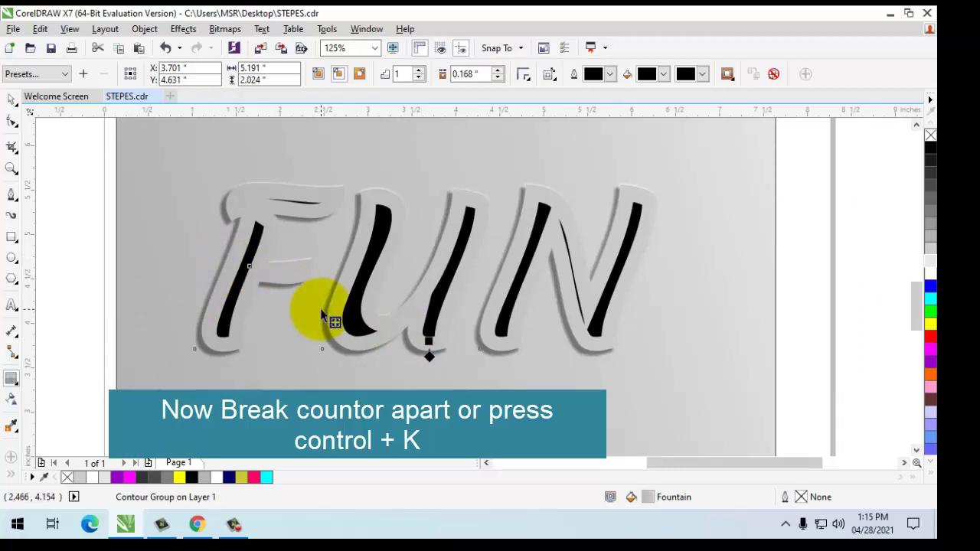
Step: Break the FUN contour group apart and select the separated black inner strokes
left_click(12, 101)
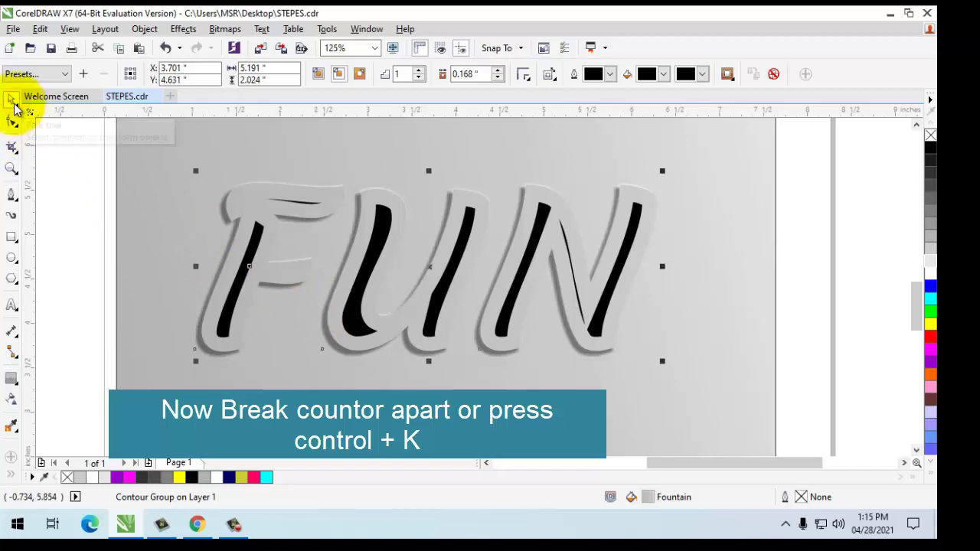
left_click(353, 320)
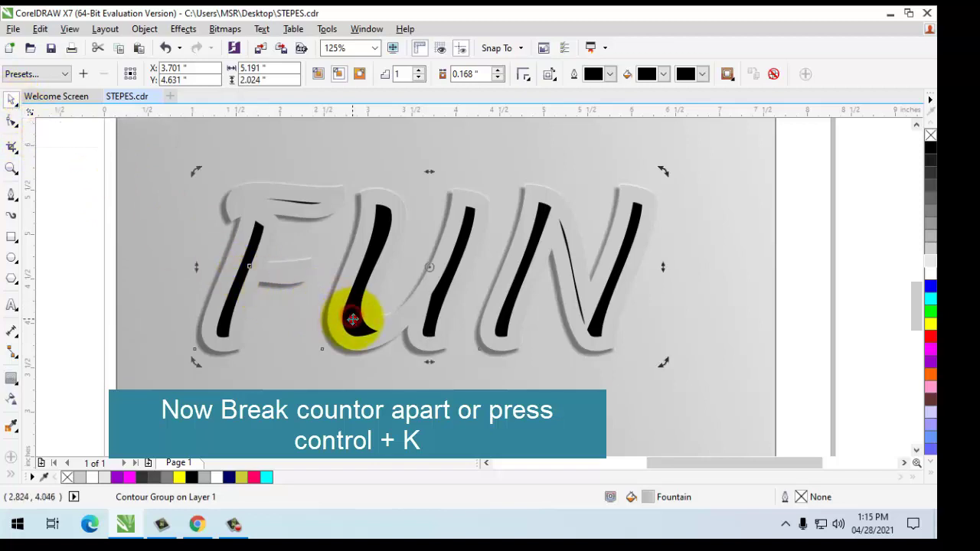
left_click(352, 326)
left_click(355, 326)
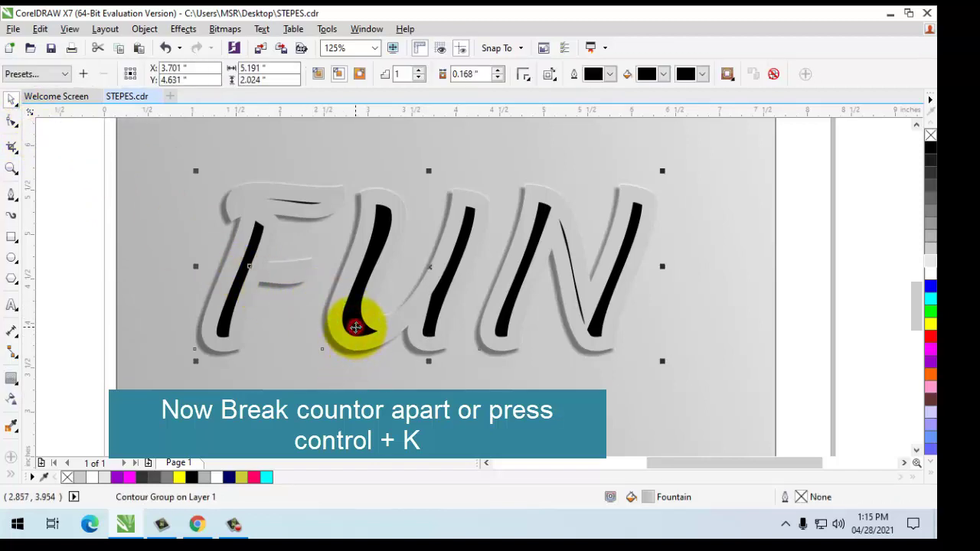
right_click(354, 325)
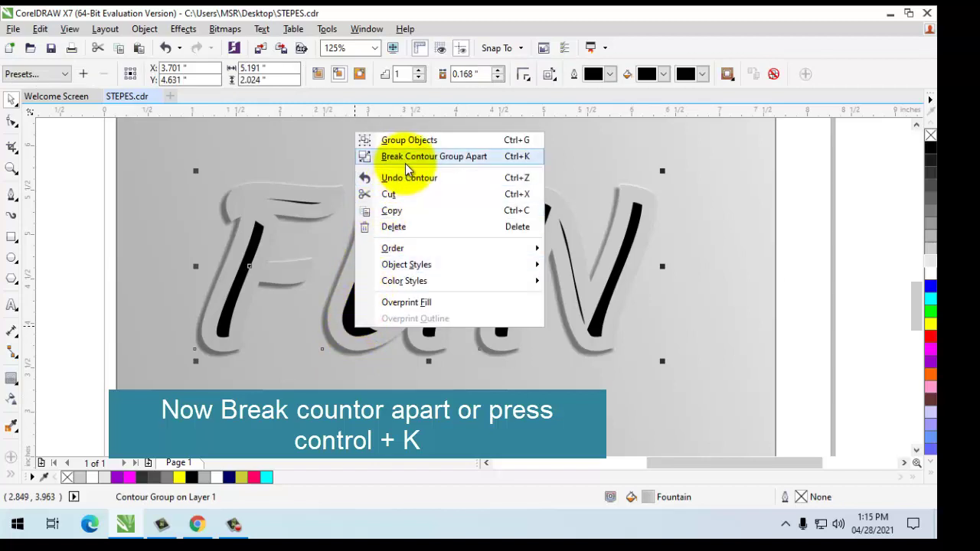
left_click(481, 158)
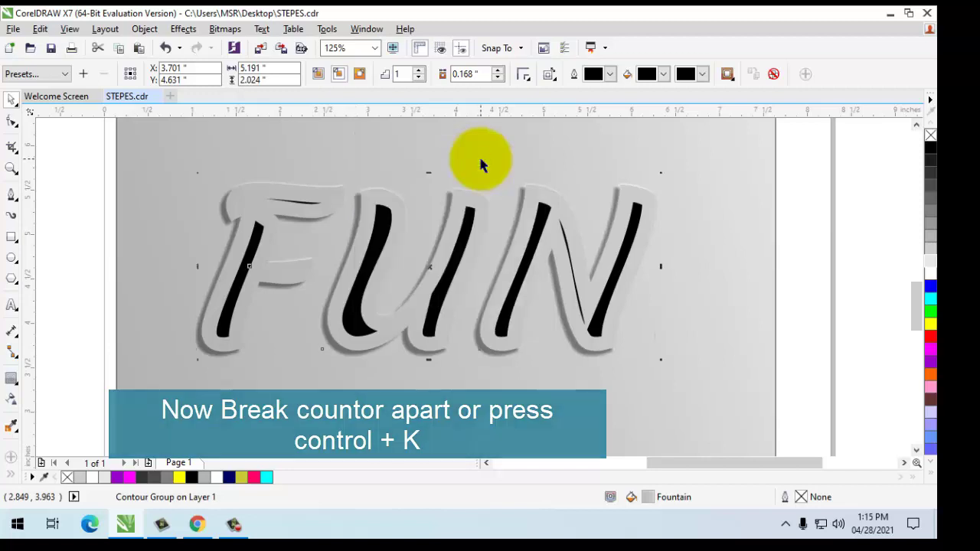
left_click(381, 426)
left_click(357, 330)
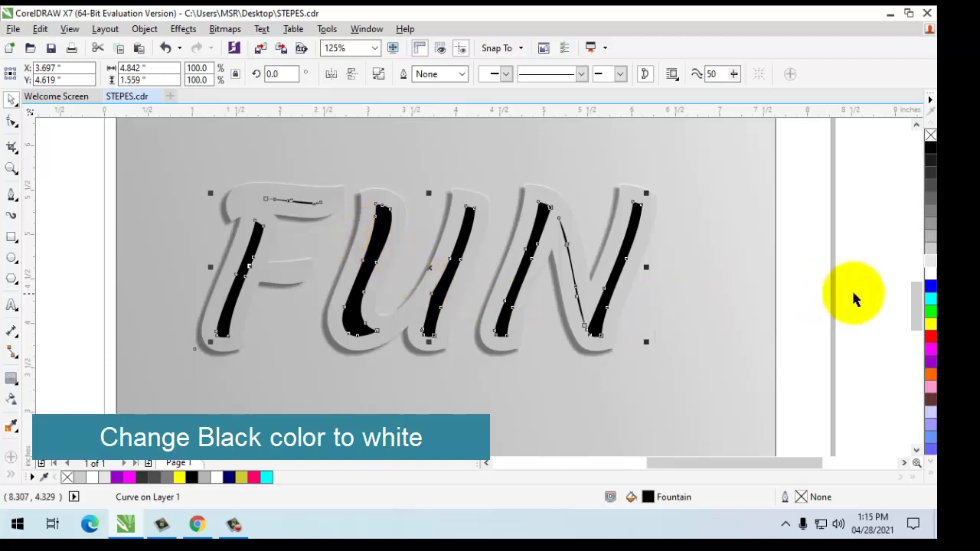
Step: Fill the inner contour strokes with the white palette swatch
left_click(930, 273)
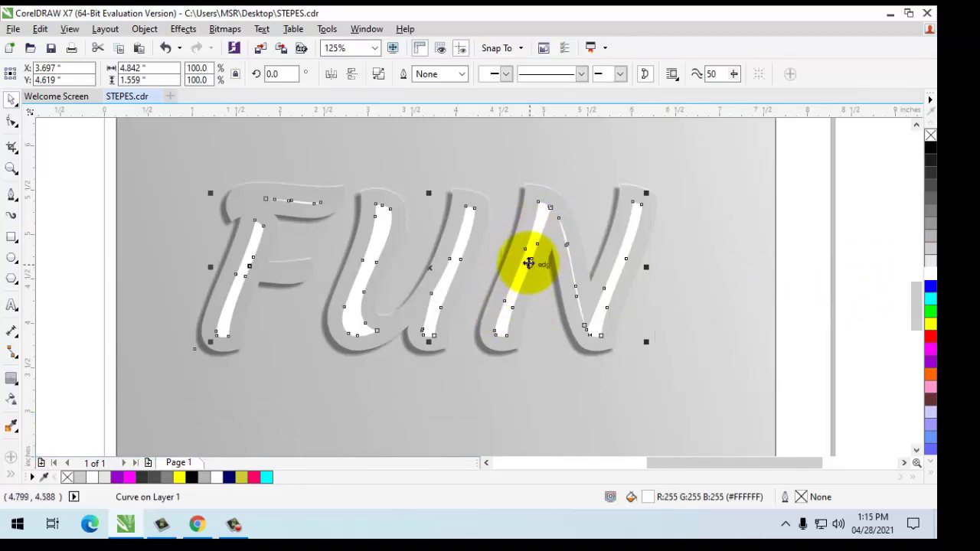
Step: Convert the white inner strokes to a 200 dpi bitmap with a transparent background
left_click(230, 31)
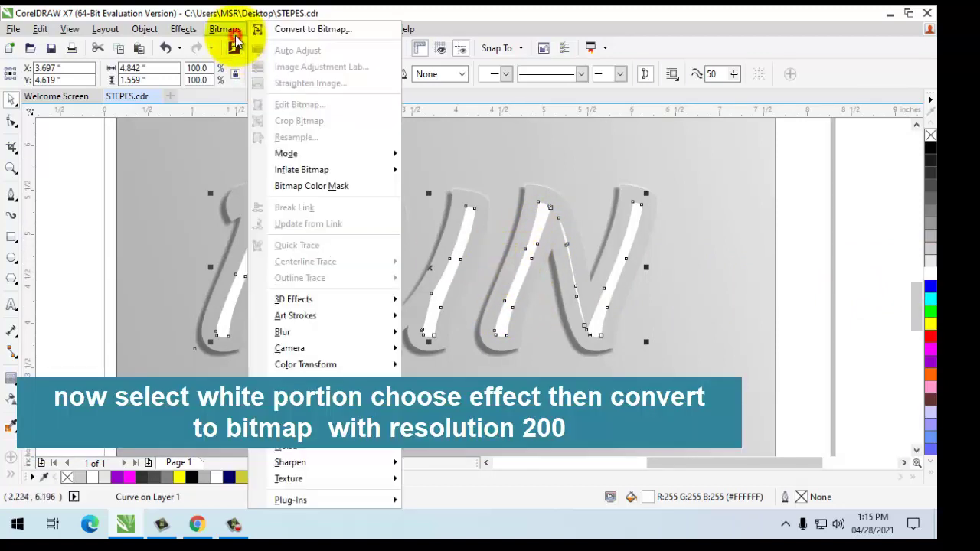
left_click(306, 31)
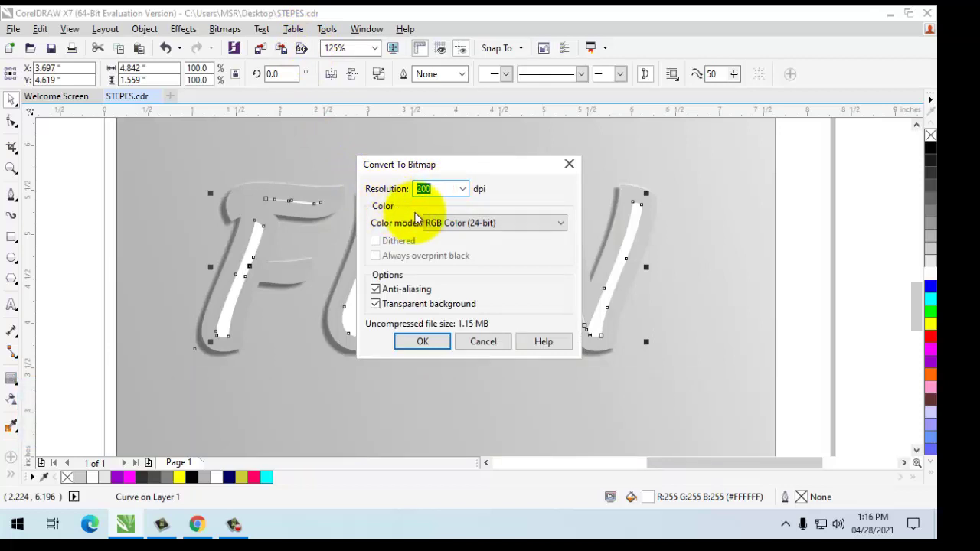
left_click(416, 338)
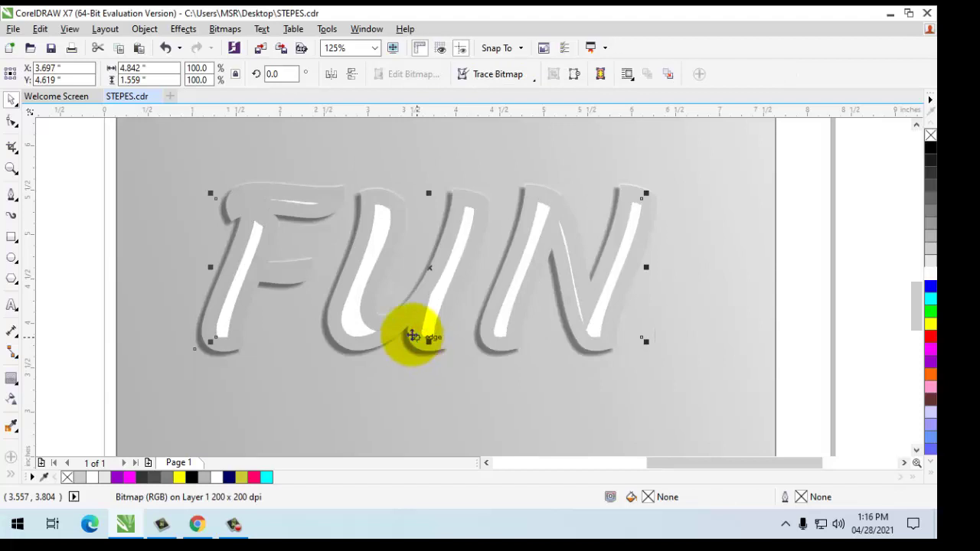
left_click(224, 29)
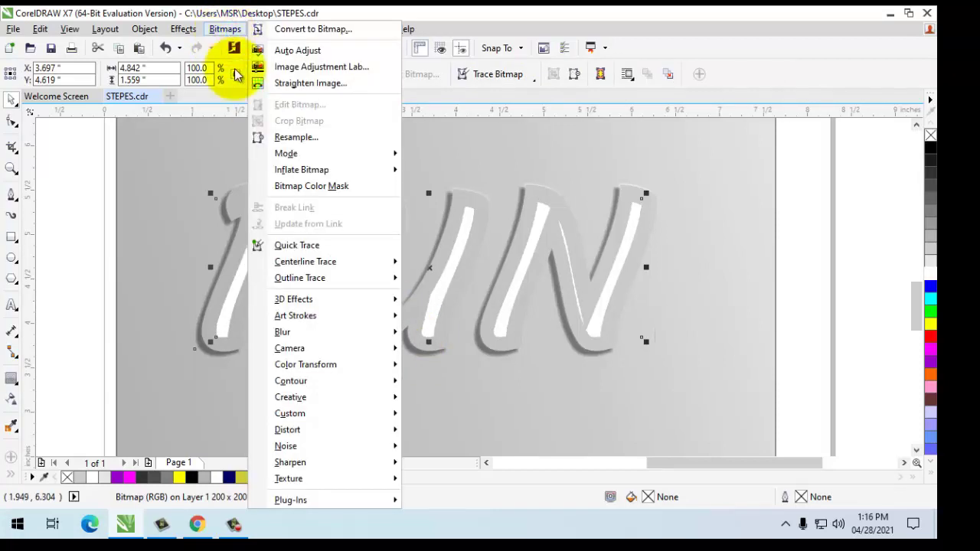
mouse_move(283, 332)
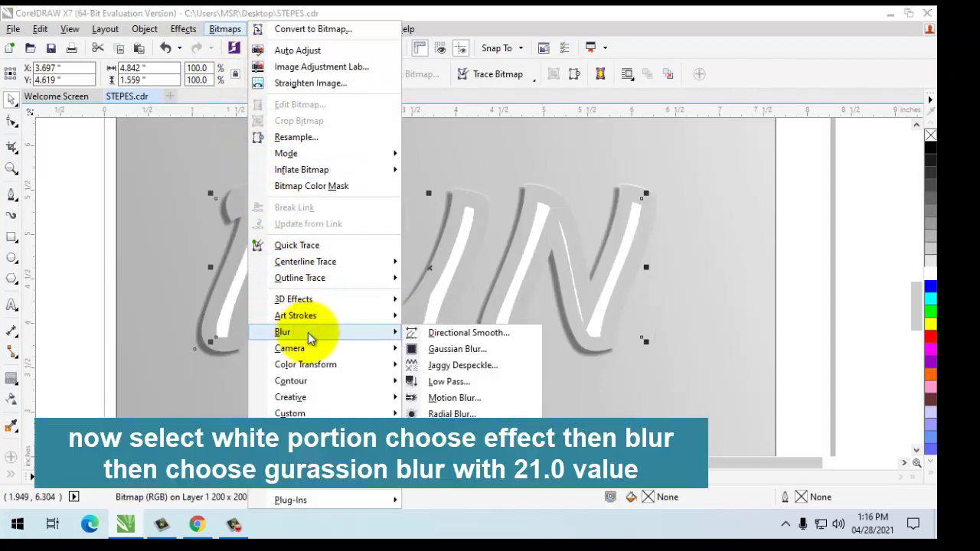
Step: Soften the white highlight bitmap with a Gaussian blur of 21 pixels radius
left_click(462, 354)
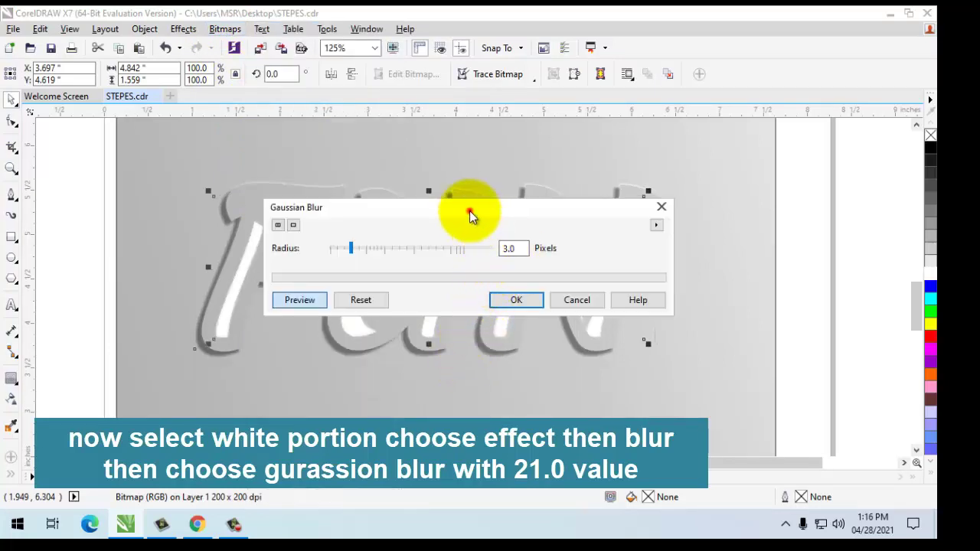
left_click_drag(471, 215, 504, 293)
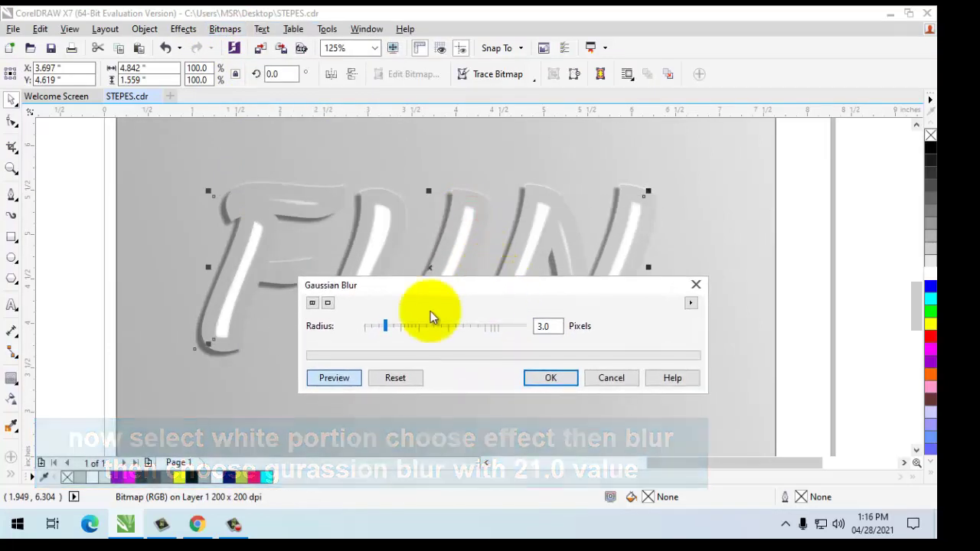
left_click(388, 327)
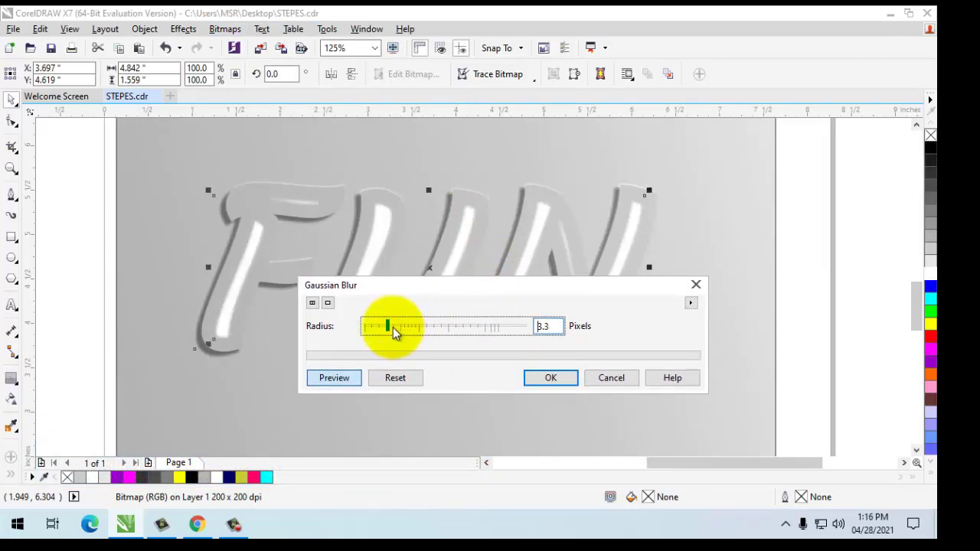
left_click_drag(389, 327, 391, 326)
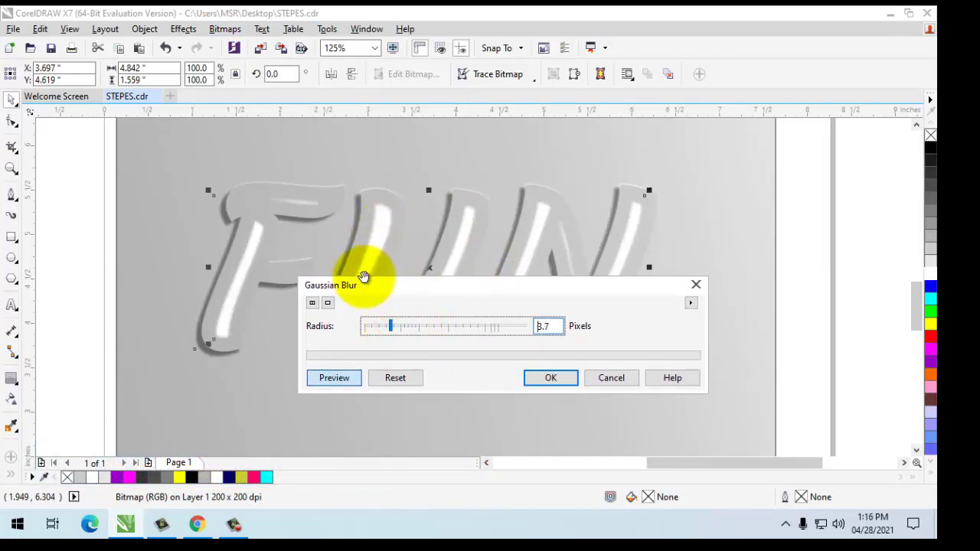
left_click(392, 327)
left_click_drag(396, 329, 410, 326)
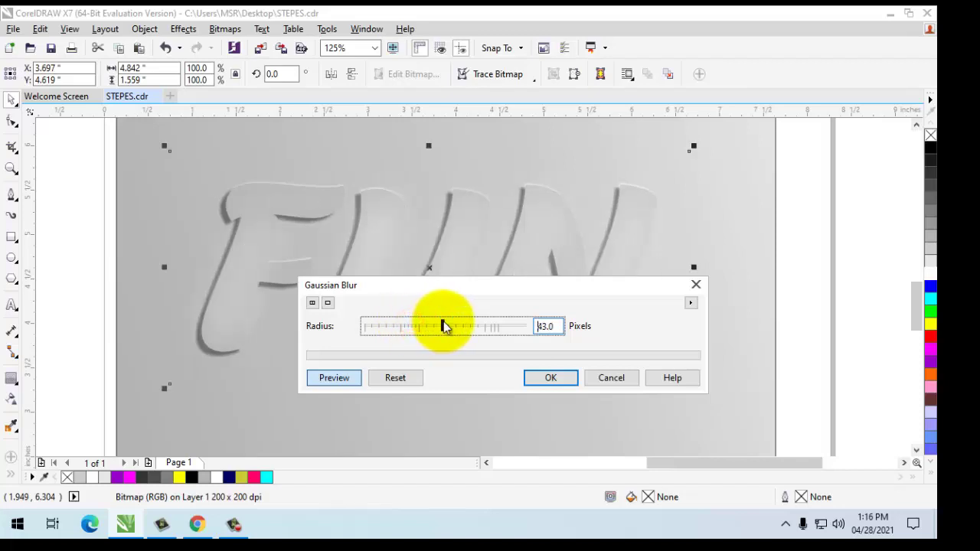
left_click_drag(443, 327, 428, 326)
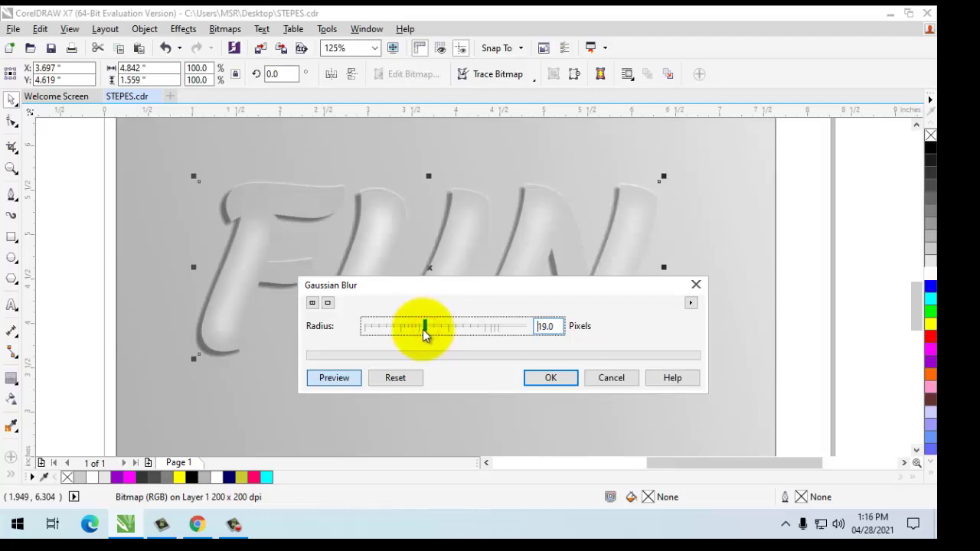
left_click_drag(424, 329, 428, 325)
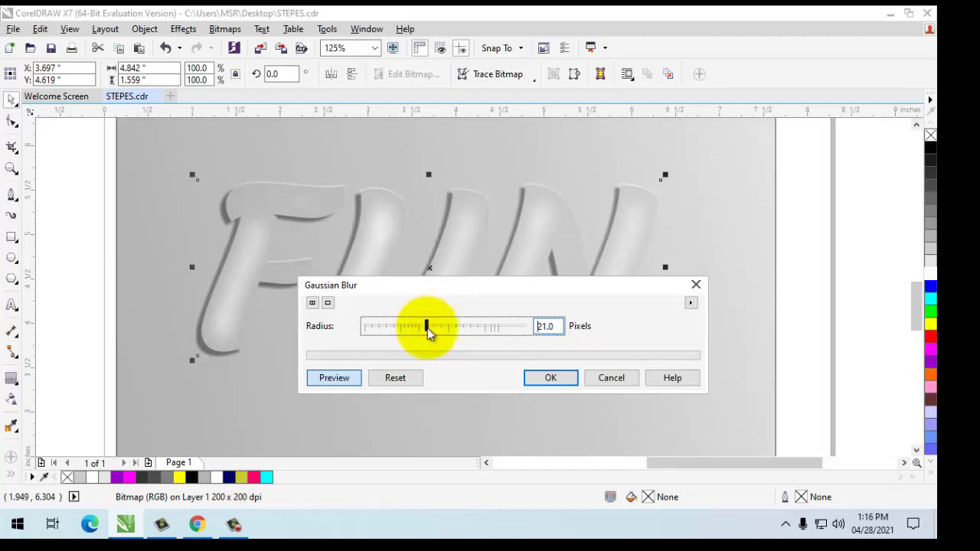
left_click(549, 379)
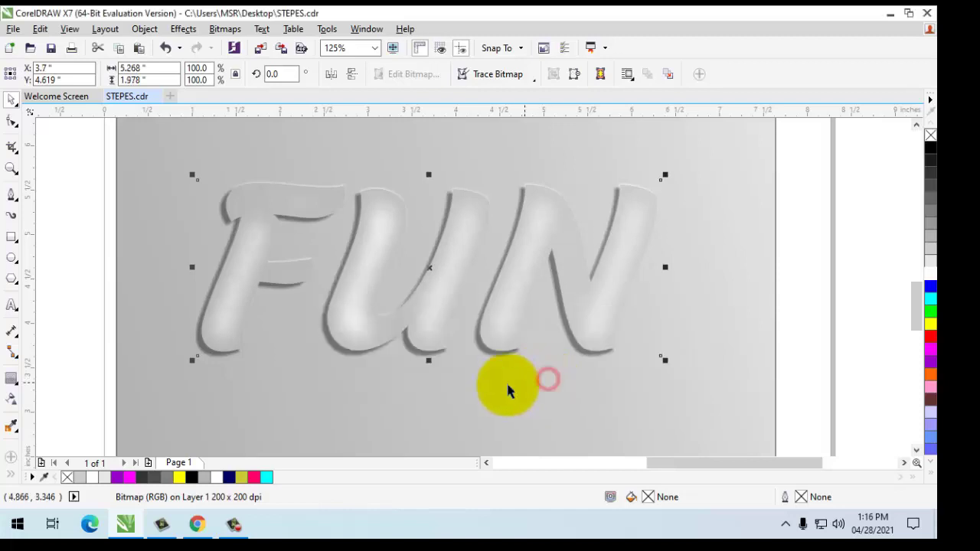
left_click(448, 394)
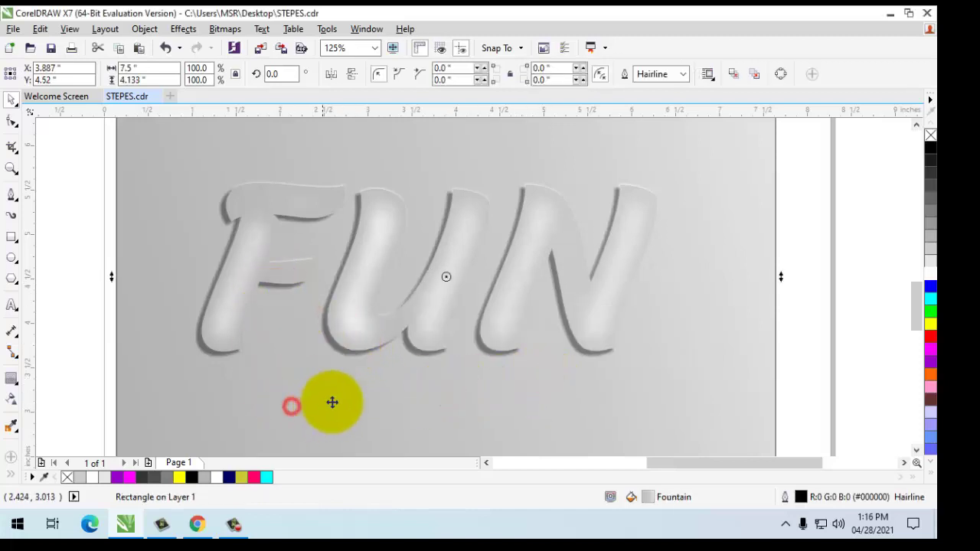
Step: Move the reference FUN design and its background onto the page above the new artwork
scroll(381, 350, "up", 2)
scroll(450, 295, "down", 1)
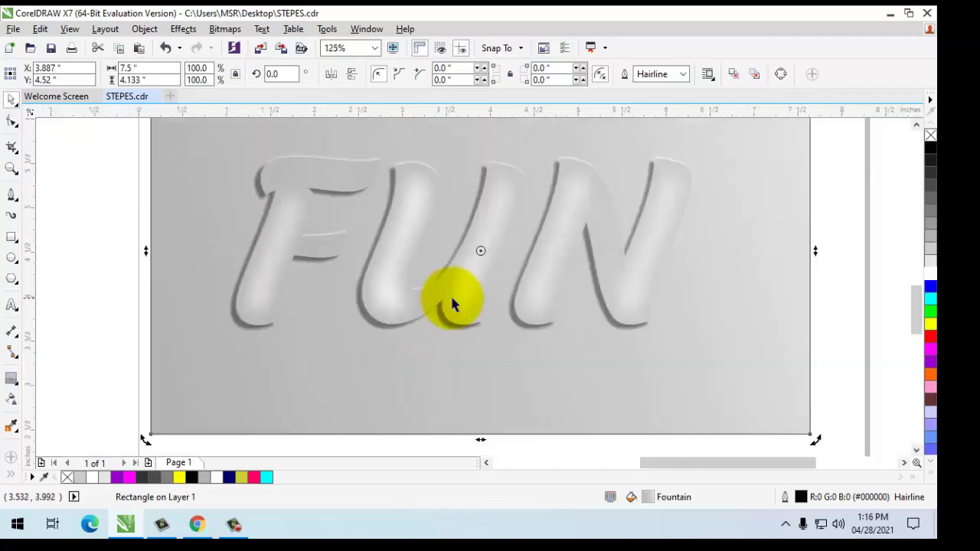
scroll(425, 326, "down", 1)
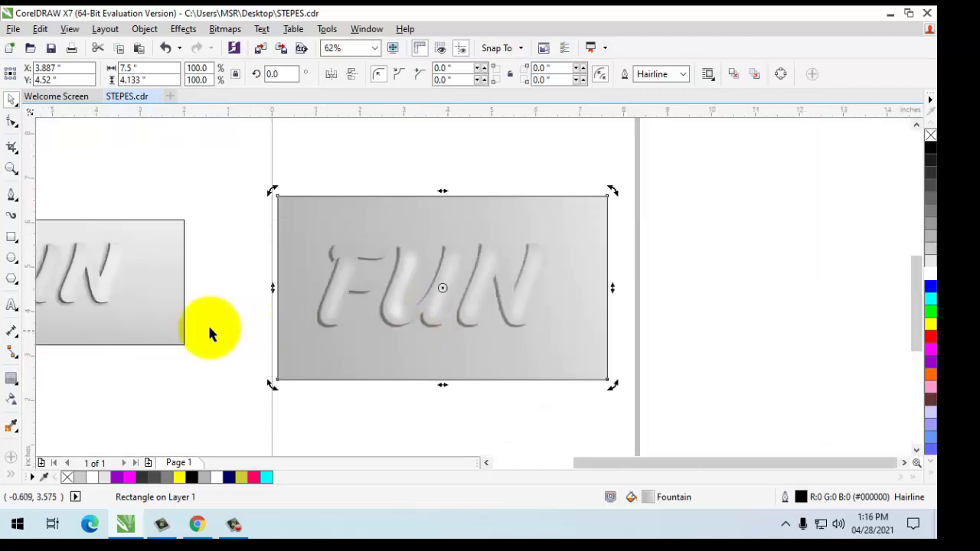
scroll(209, 332, "down", 1)
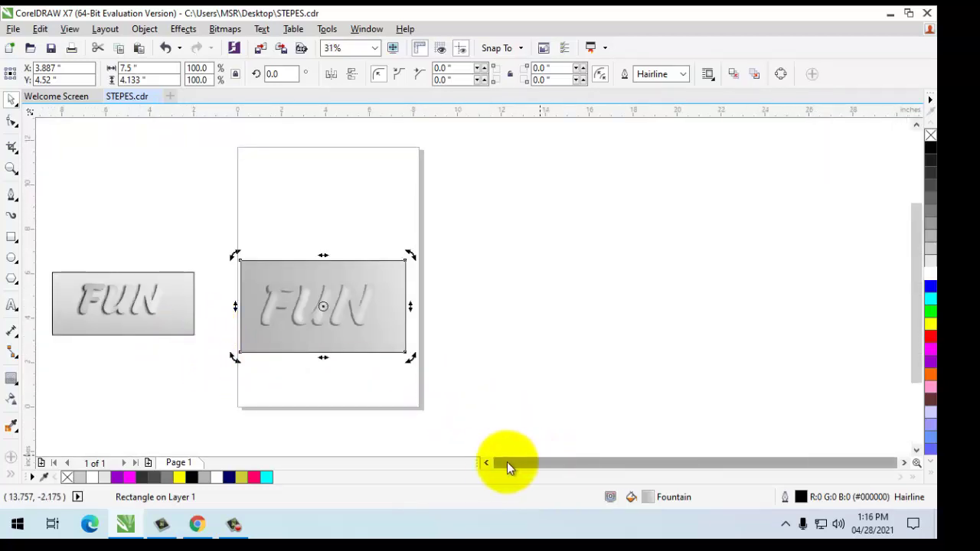
left_click(485, 463)
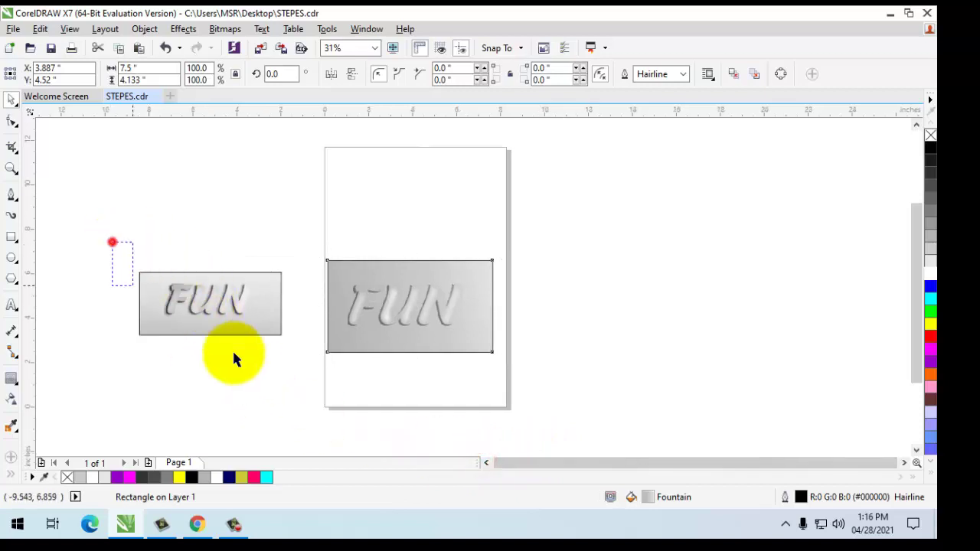
left_click_drag(112, 241, 240, 335)
mouse_move(207, 301)
left_mouse_down()
mouse_move(410, 235)
mouse_move(409, 221)
left_mouse_up()
scroll(410, 226, "up", 1)
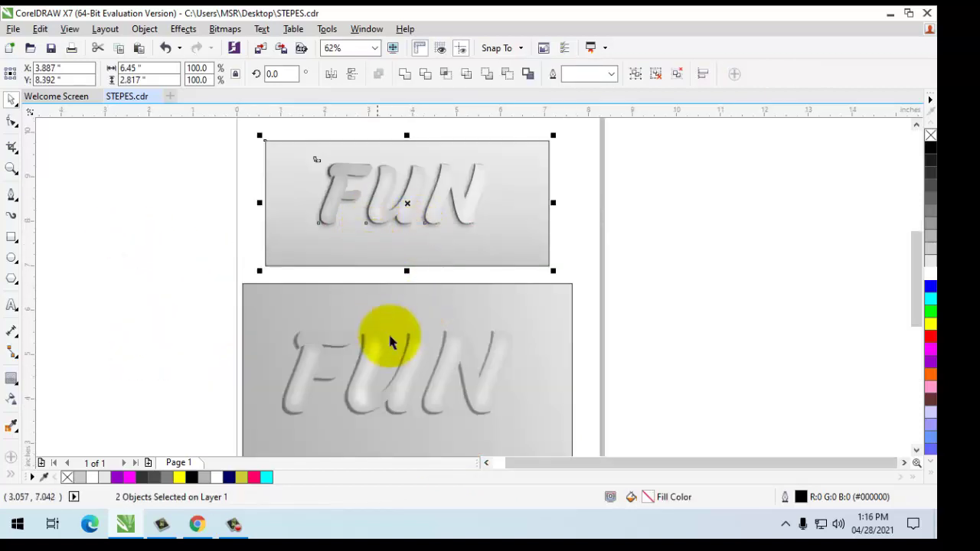
left_click(615, 335)
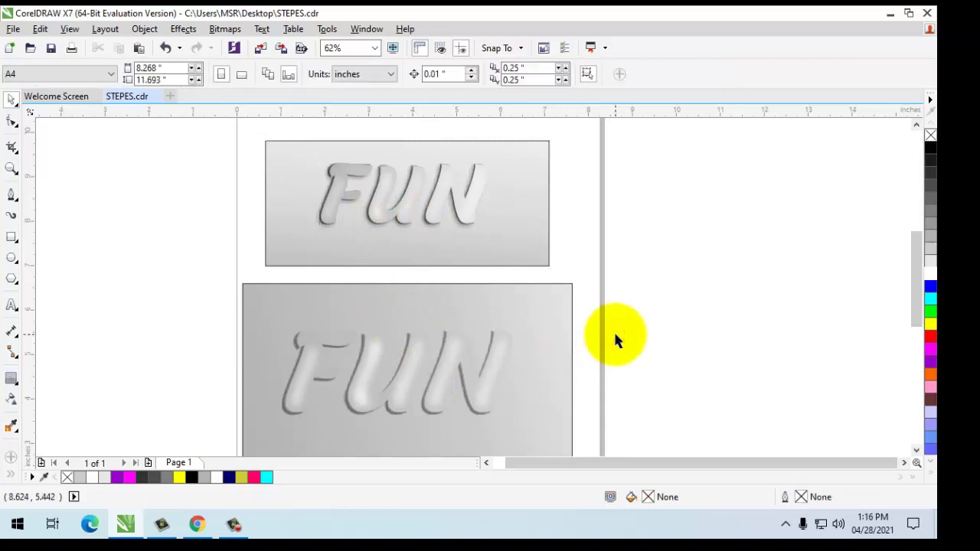